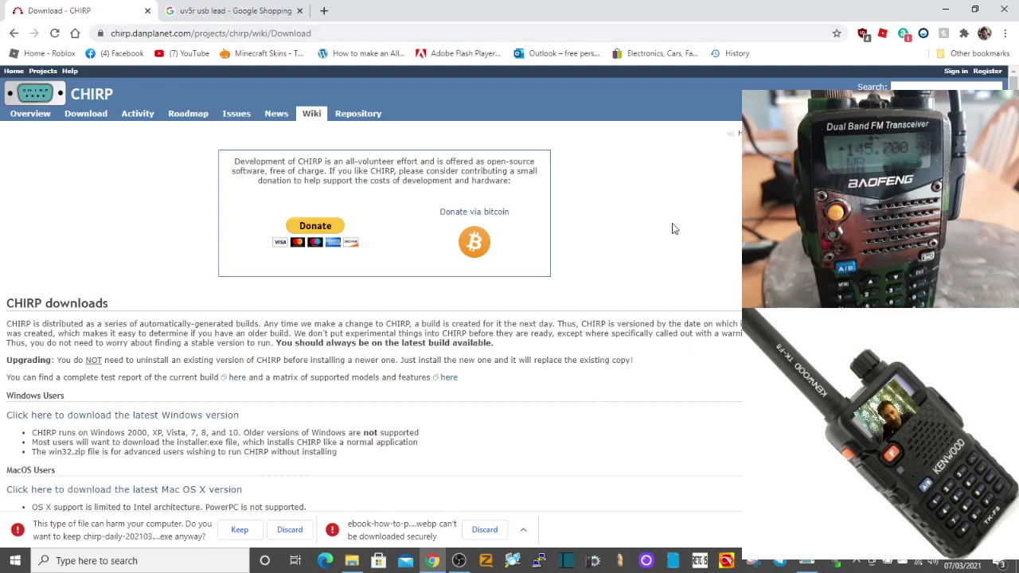
- Keep the downloaded CHIRP installer and discard the blocked ebook .webp download
{"action": "left_click", "coordinate": [240, 531]}
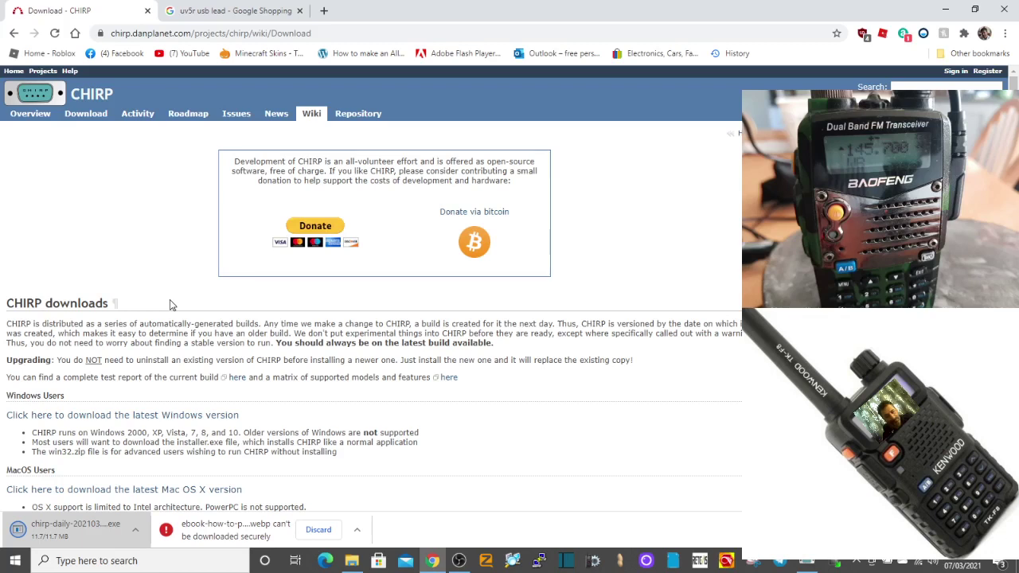
{"action": "left_click", "coordinate": [320, 530]}
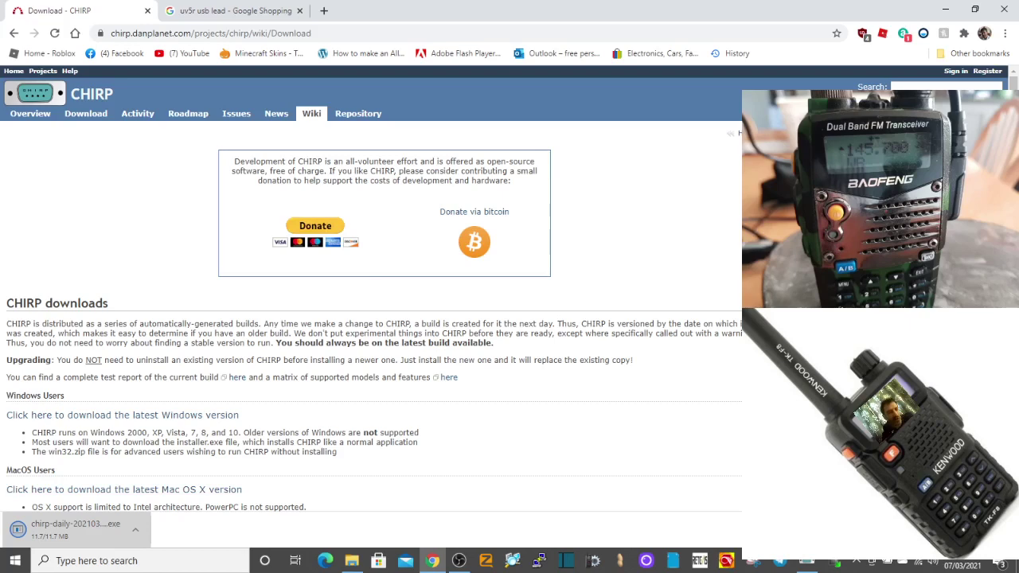
- Switch to CHIRP, maximise its window and create a new blank memory file
{"action": "left_click", "coordinate": [807, 561]}
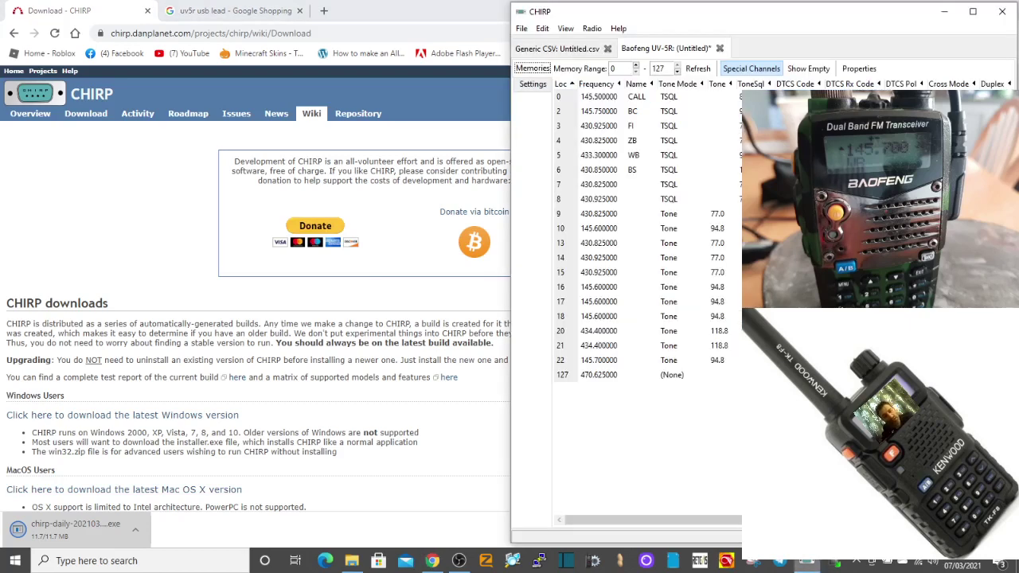
{"action": "left_click", "coordinate": [972, 13]}
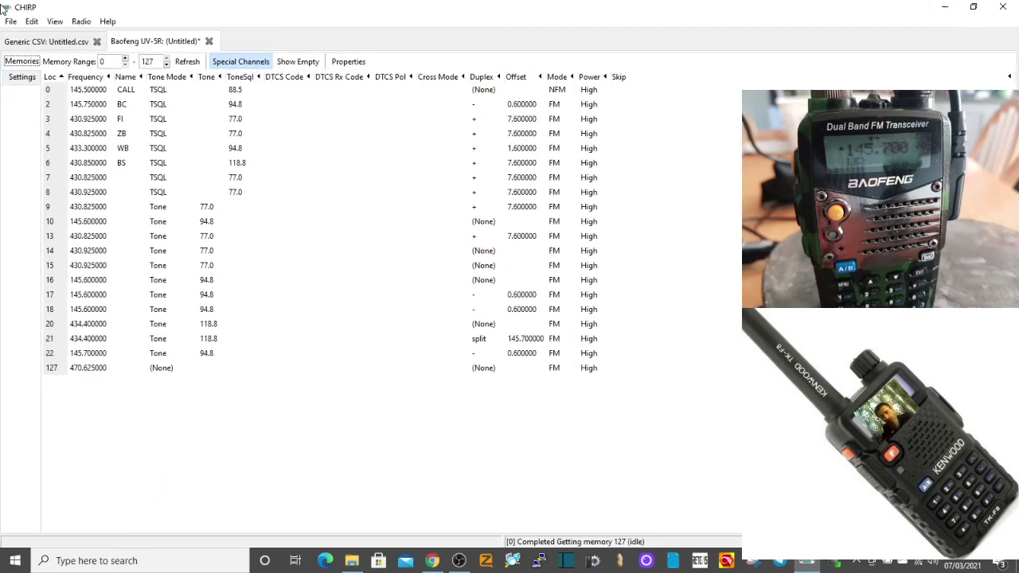
{"action": "left_click", "coordinate": [10, 22]}
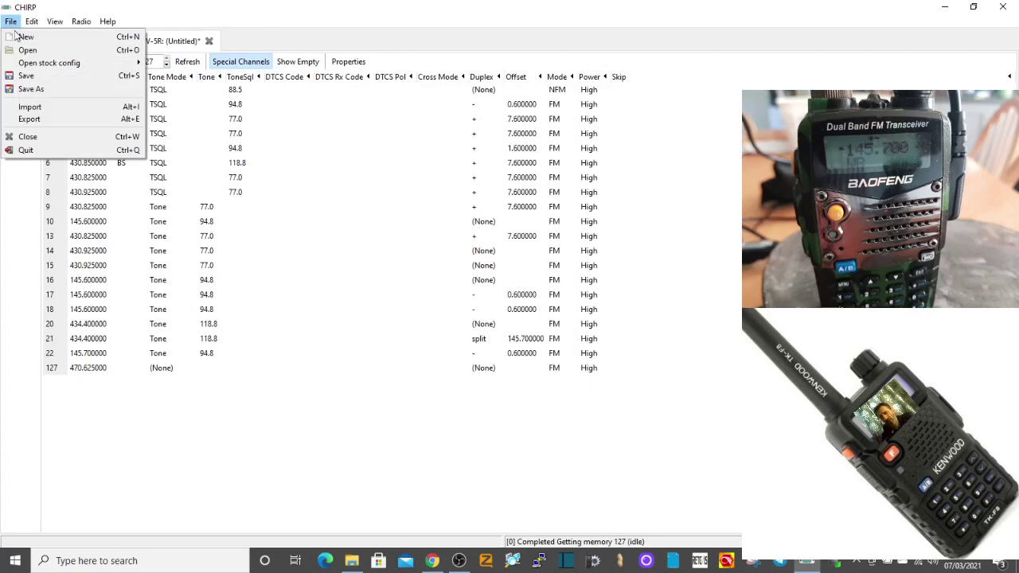
{"action": "left_click", "coordinate": [17, 38]}
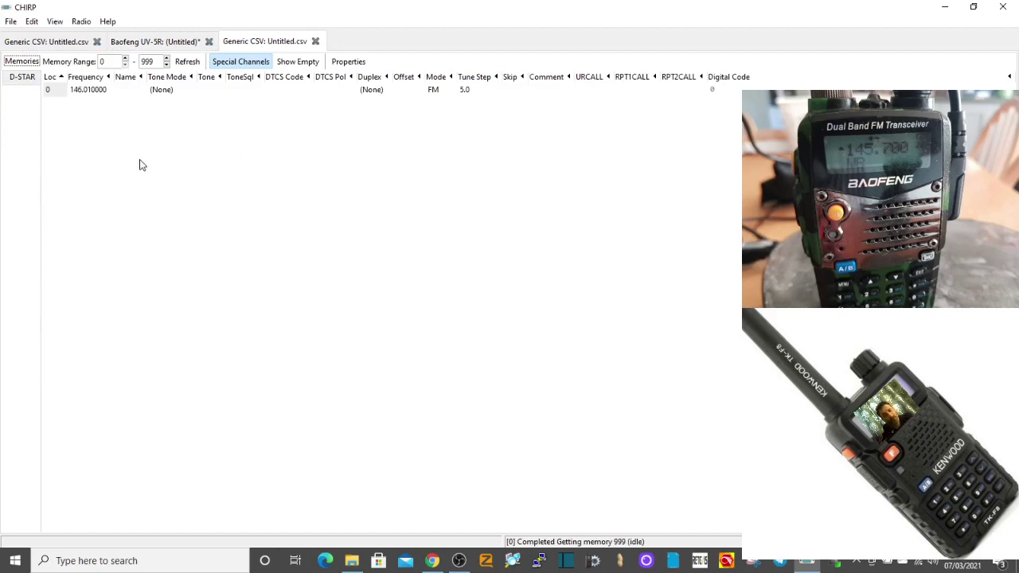
{"action": "left_click", "coordinate": [82, 23]}
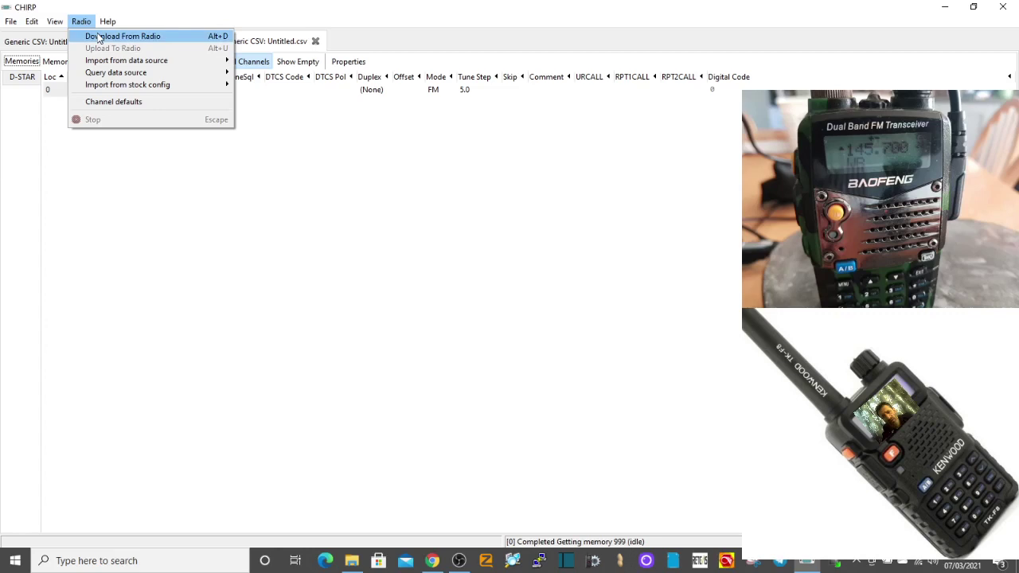
{"action": "left_click", "coordinate": [99, 37]}
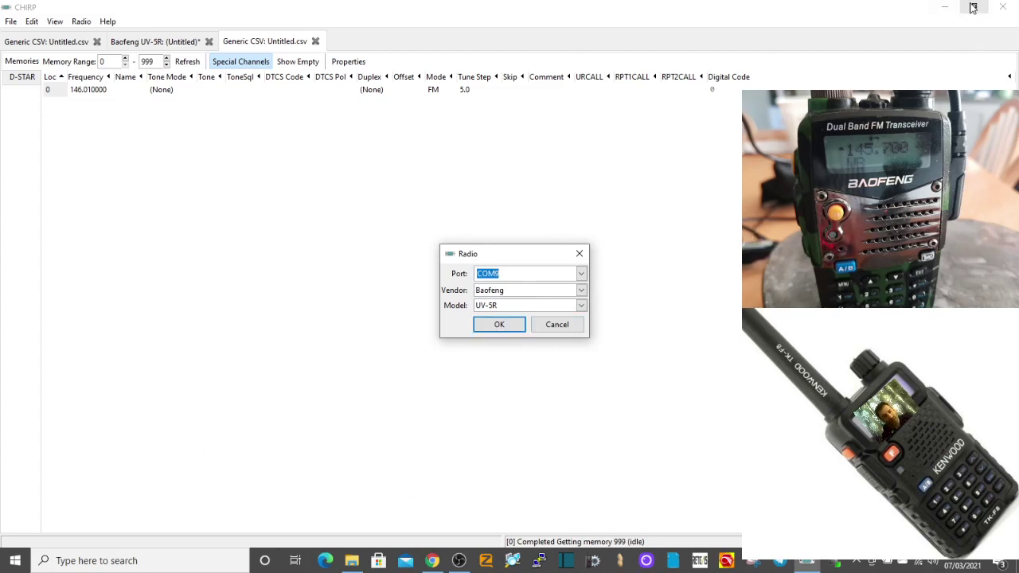
{"action": "left_click", "coordinate": [552, 326]}
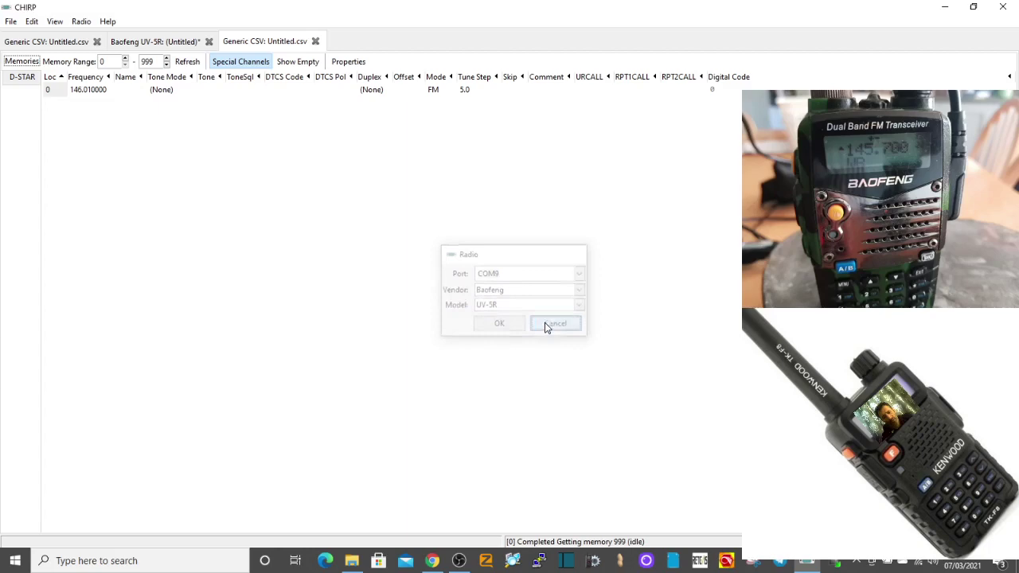
{"action": "left_click", "coordinate": [973, 10]}
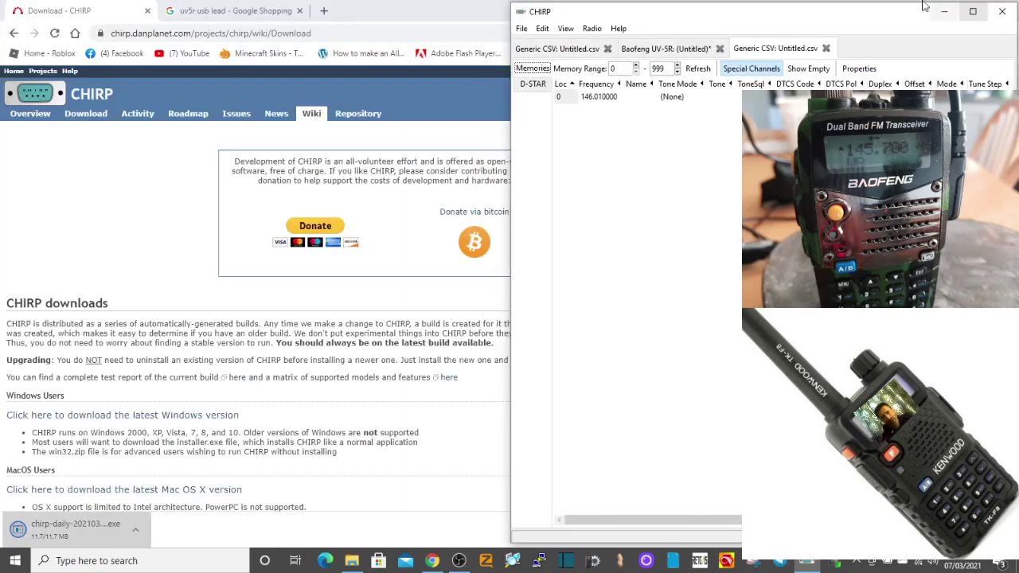
- Examine the eBay listing for the first Baofeng USB programming cable in the browser's shopping results, close it and return to the CHIRP download page
{"action": "left_click", "coordinate": [235, 11]}
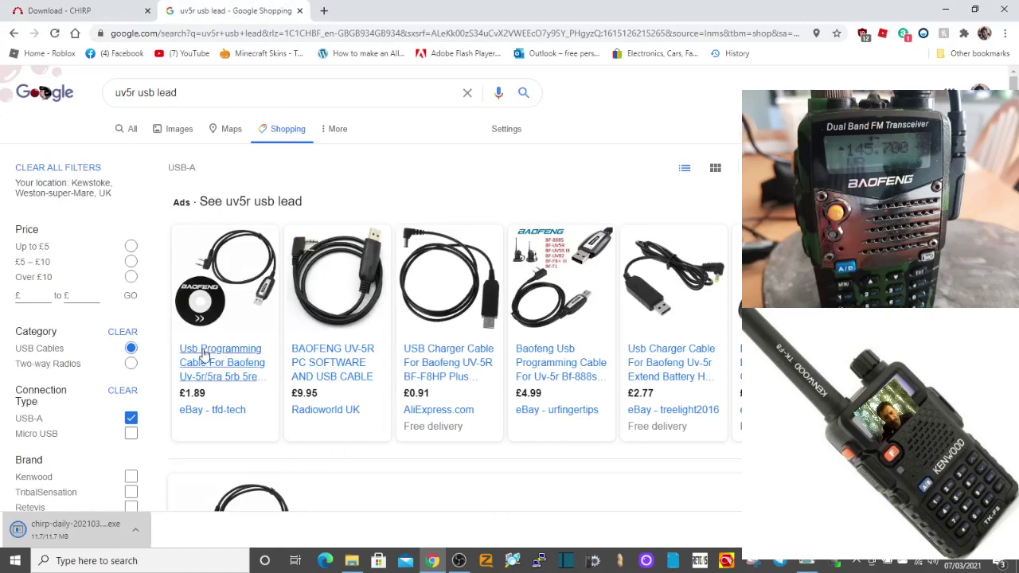
{"action": "left_click", "coordinate": [219, 371]}
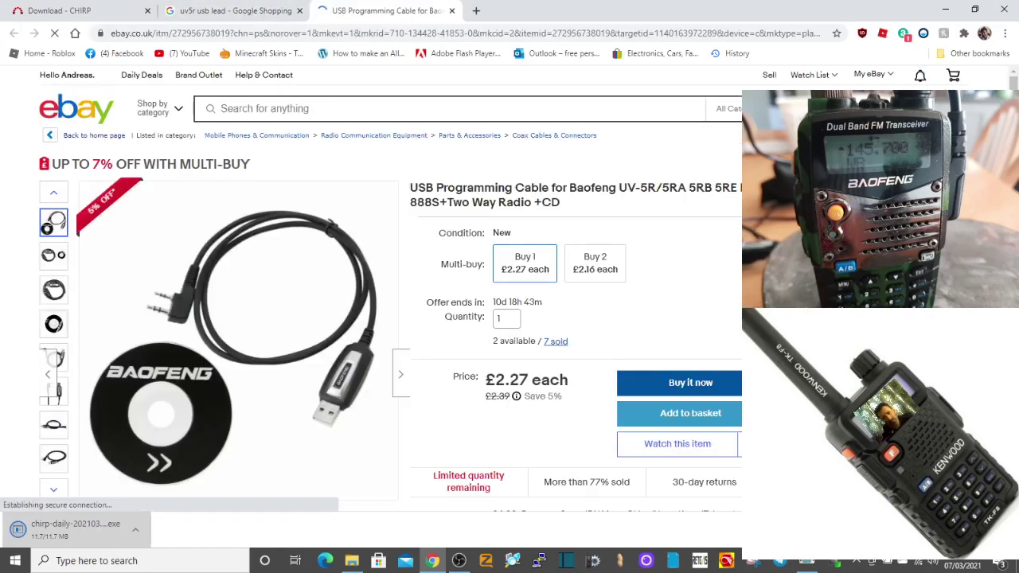
{"action": "scroll", "coordinate": [390, 303], "scroll_direction": "down", "scroll_amount": 2}
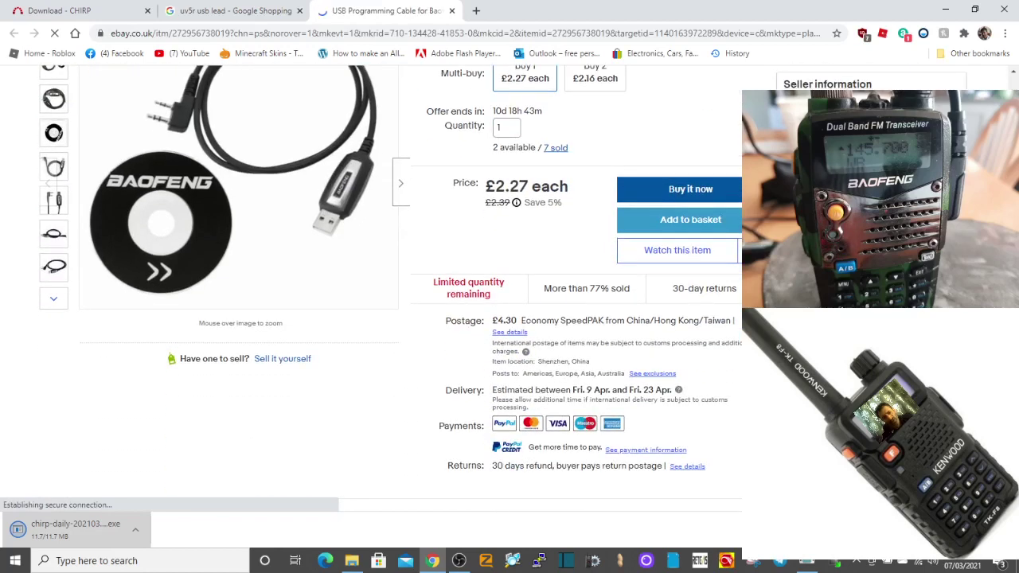
{"action": "scroll", "coordinate": [665, 314], "scroll_direction": "up", "scroll_amount": 2}
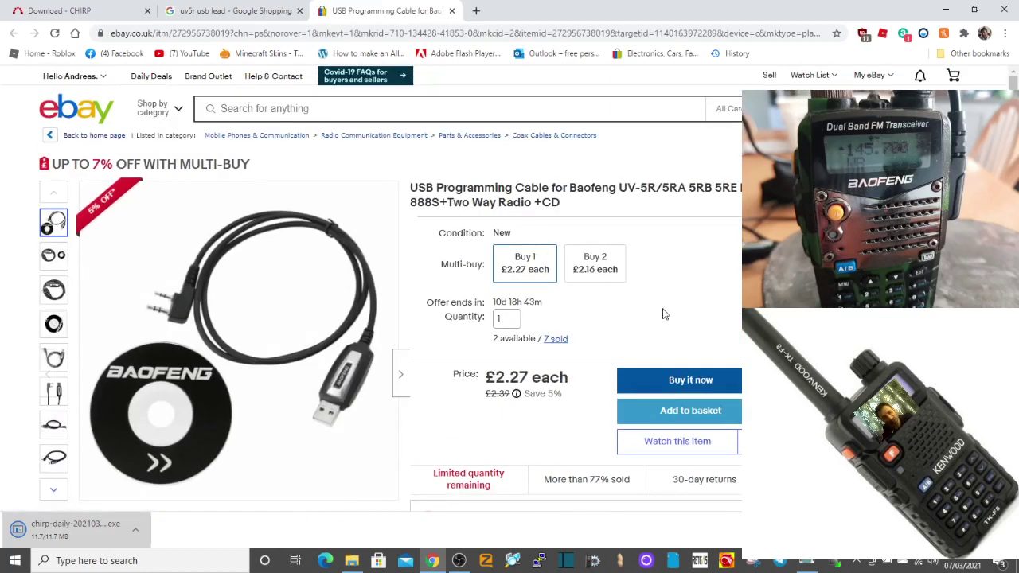
{"action": "left_click", "coordinate": [221, 13]}
{"action": "left_click", "coordinate": [79, 13]}
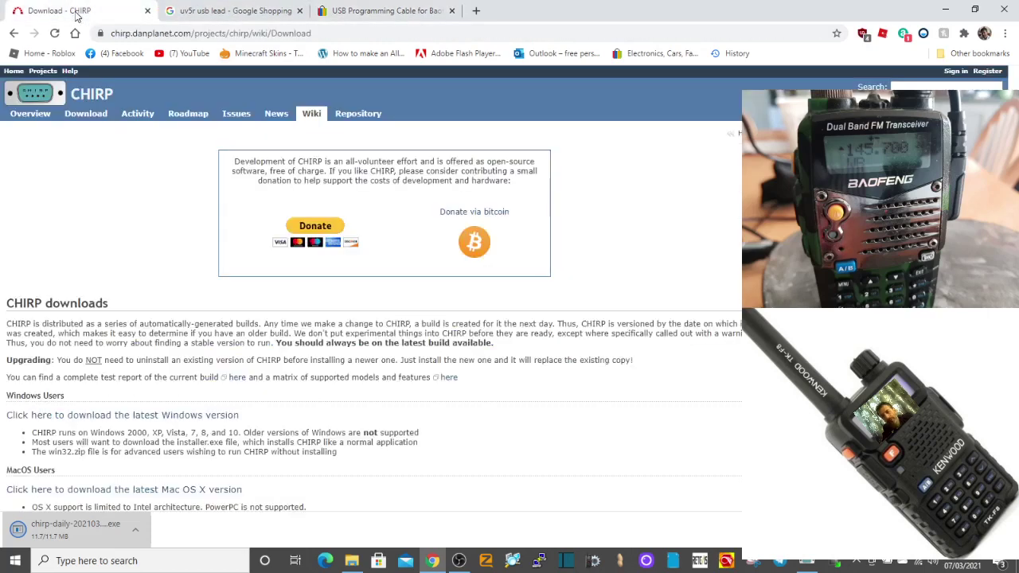
{"action": "left_click", "coordinate": [195, 13]}
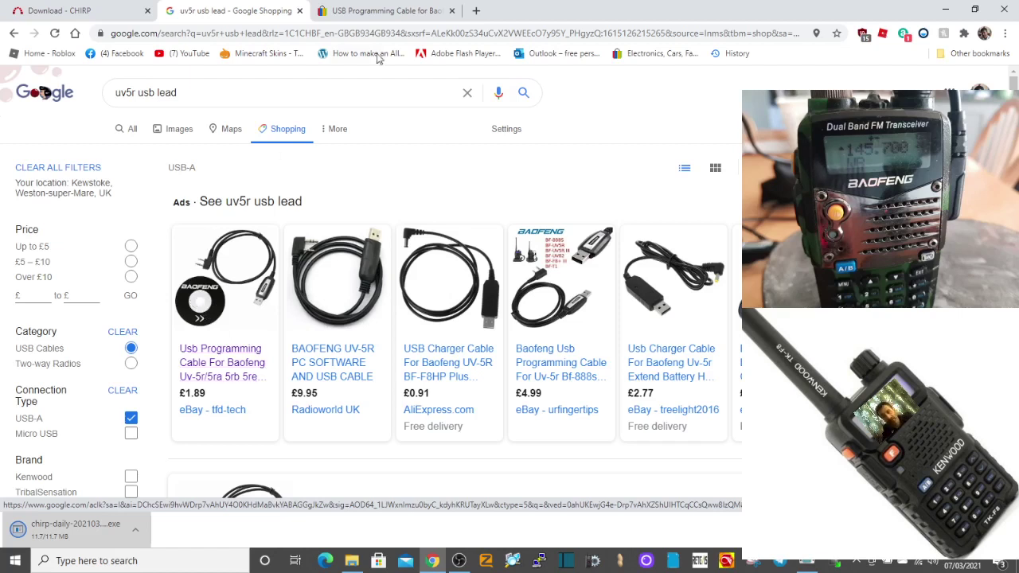
{"action": "left_click", "coordinate": [451, 11]}
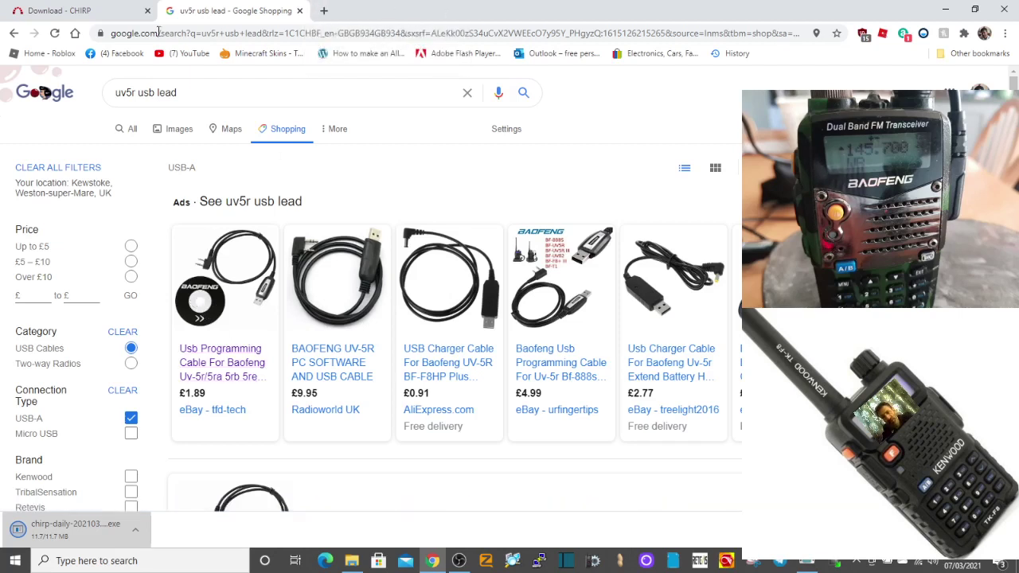
{"action": "left_click", "coordinate": [67, 12]}
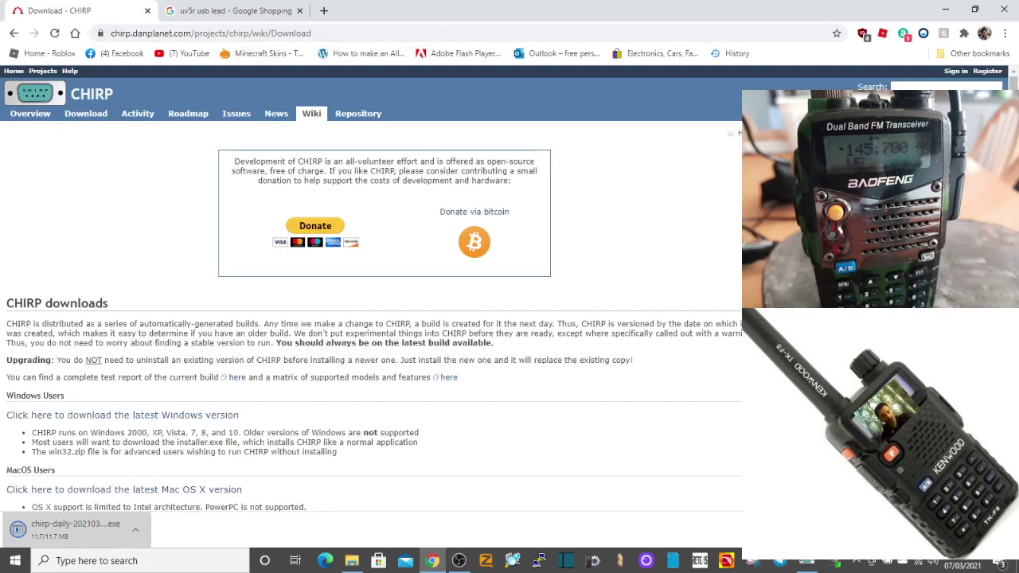
- Switch back to CHIRP and maximise its window
{"action": "left_click", "coordinate": [459, 564]}
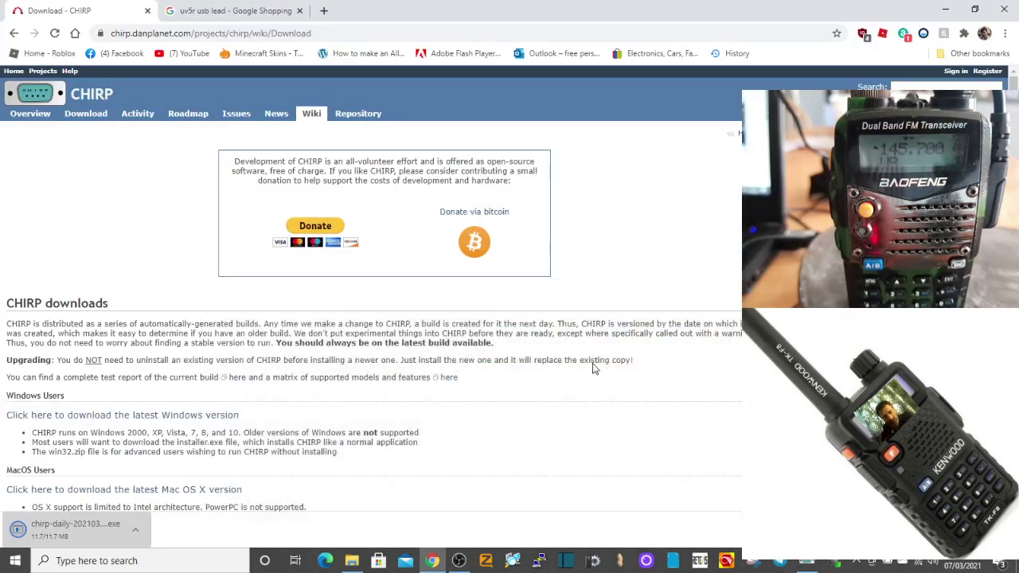
{"action": "left_click", "coordinate": [808, 565]}
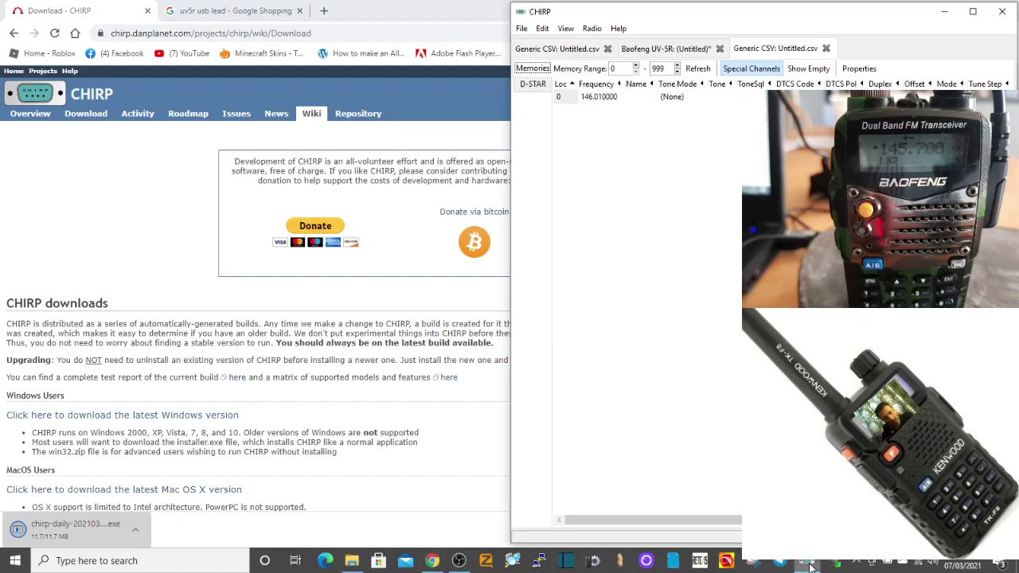
{"action": "left_click", "coordinate": [973, 12]}
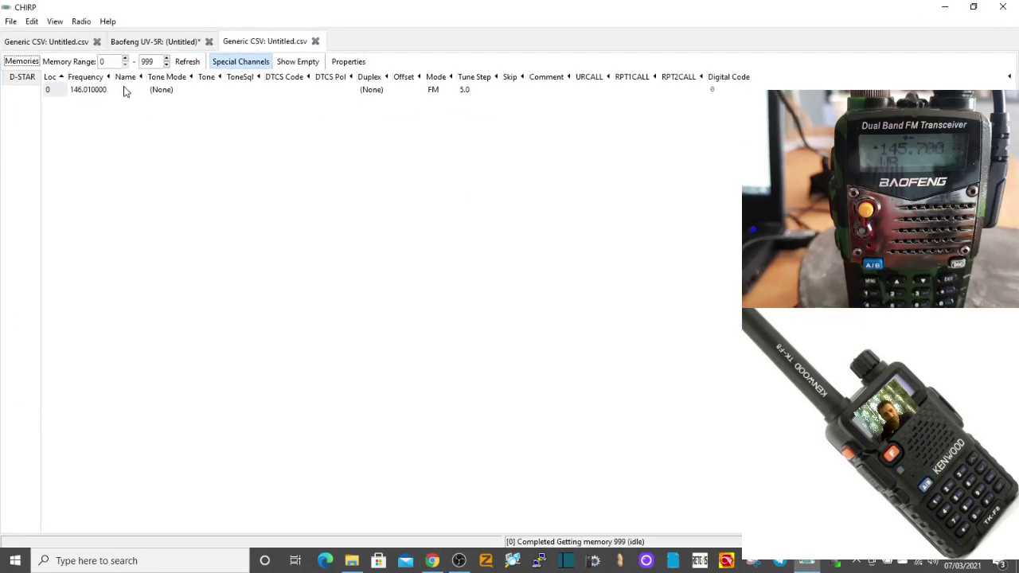
- Check in Windows Device Manager which COM port the USB programming cable uses, dismissing the SmartScreen warning
{"action": "right_click", "coordinate": [12, 566]}
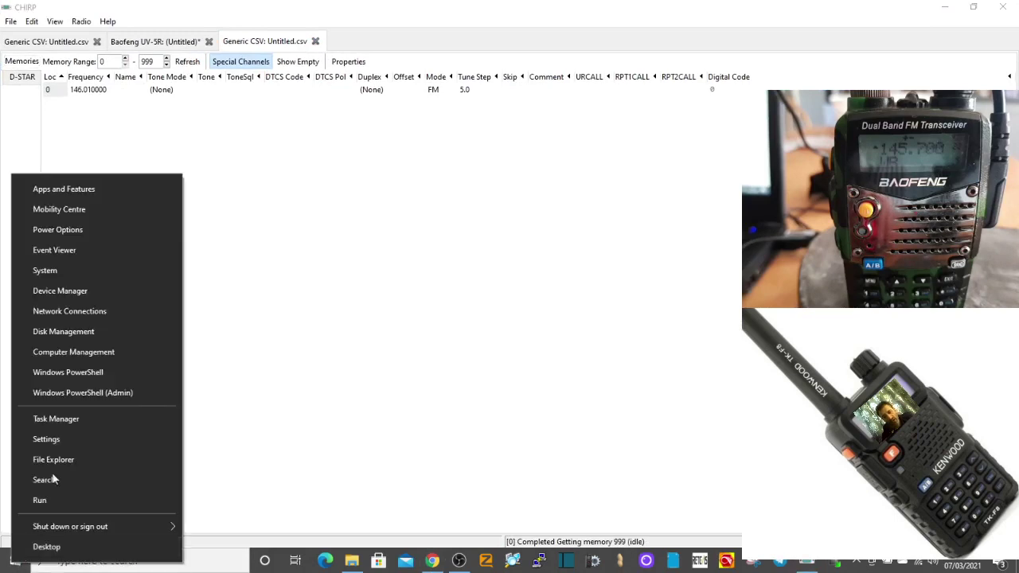
{"action": "left_click", "coordinate": [70, 292]}
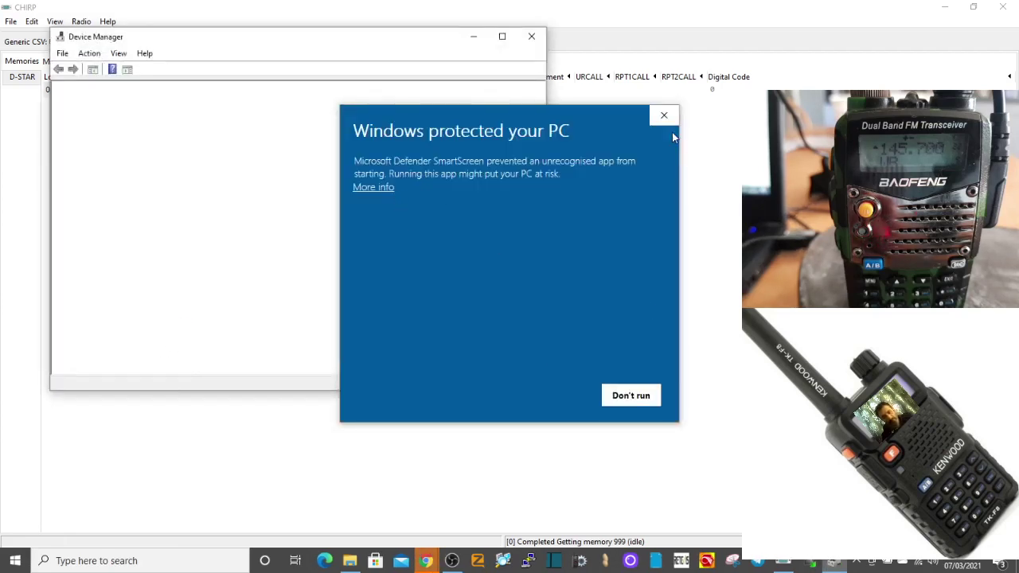
{"action": "left_click", "coordinate": [664, 114]}
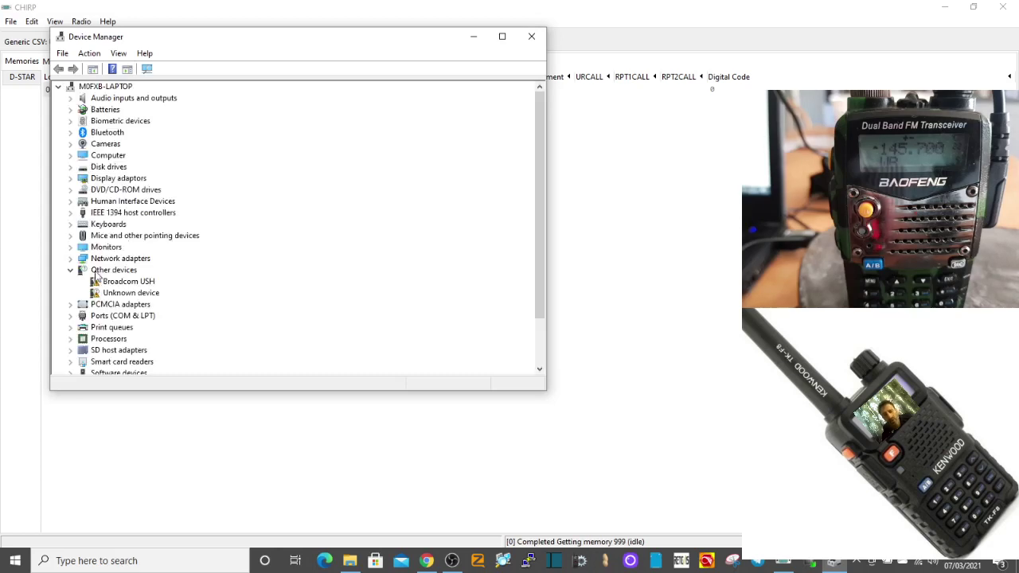
{"action": "double_click", "coordinate": [150, 316]}
{"action": "scroll", "coordinate": [185, 335], "scroll_direction": "down", "scroll_amount": 1}
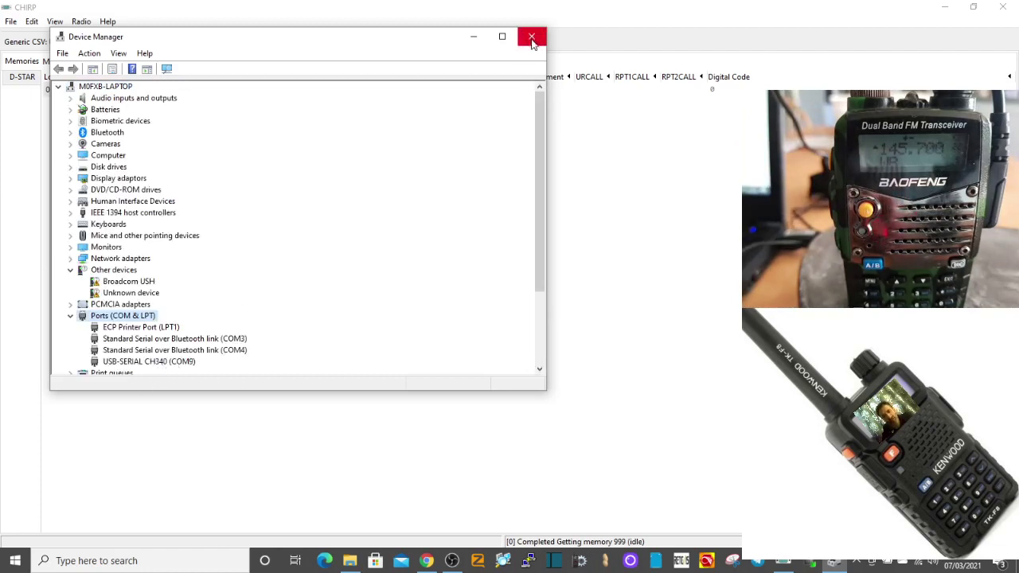
{"action": "left_click", "coordinate": [473, 36]}
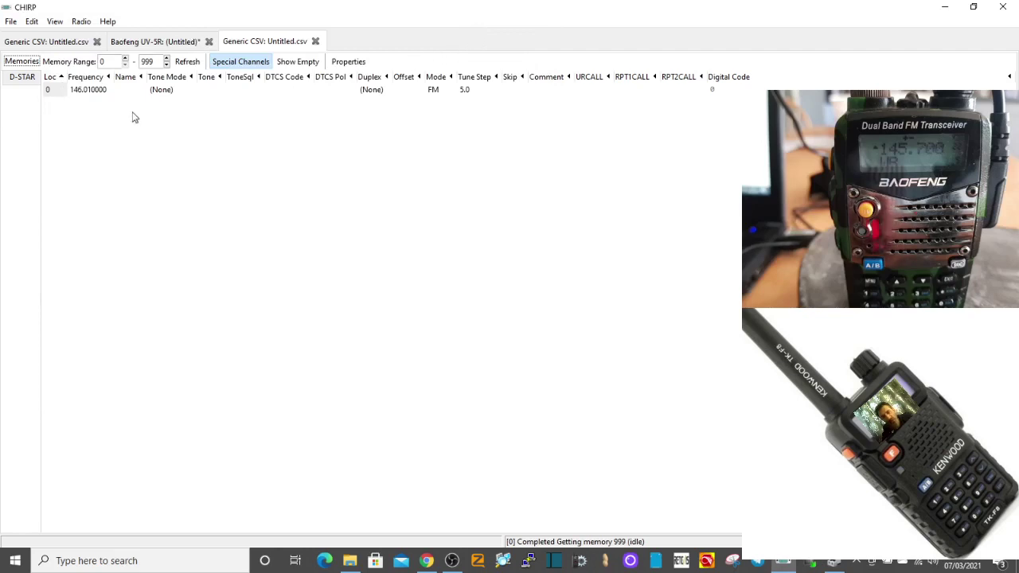
- Download the memories from the Baofeng UV-5R through port COM9 and display the downloaded channel list
{"action": "left_click", "coordinate": [81, 21]}
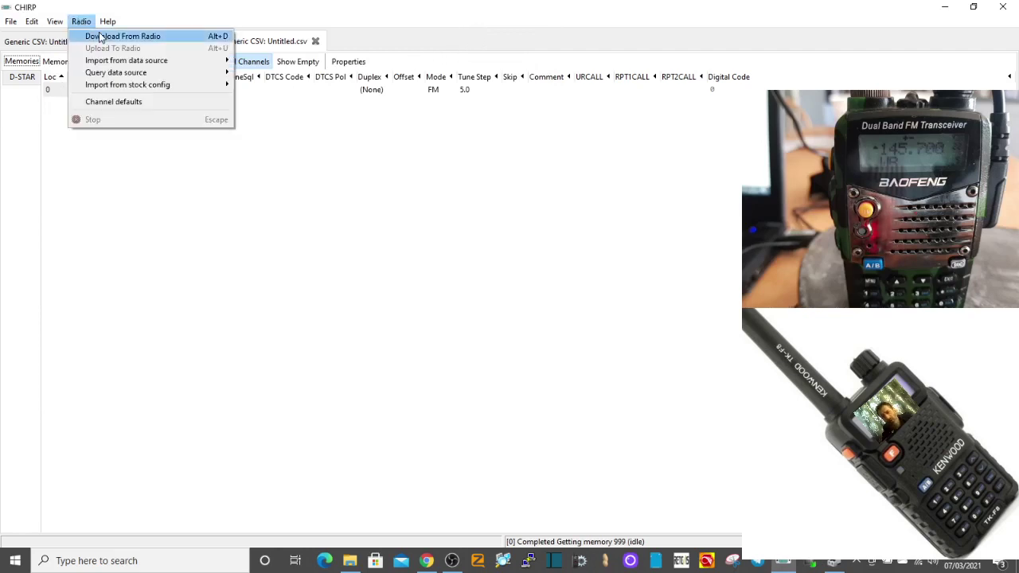
{"action": "key", "text": "Escape"}
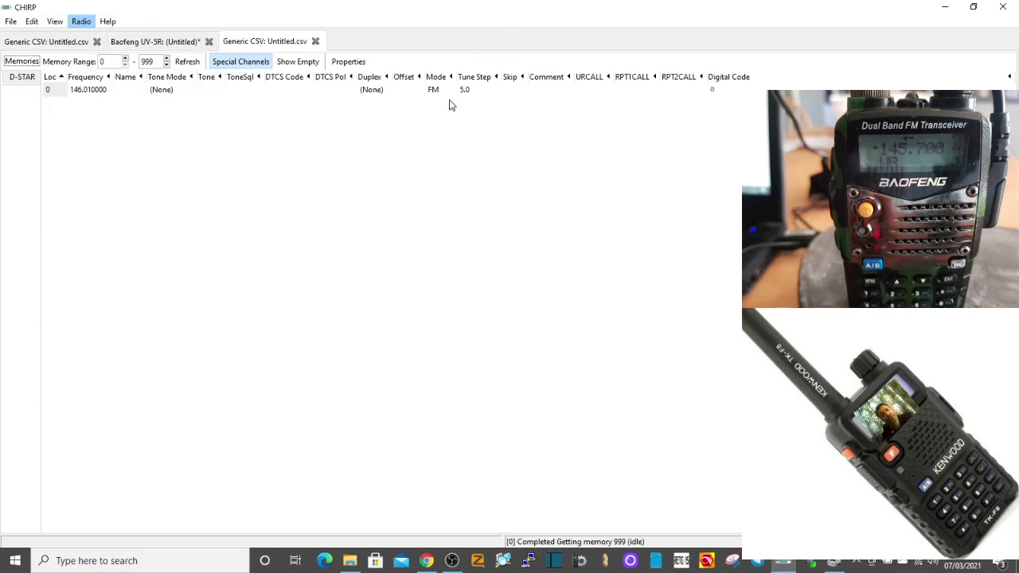
{"action": "key", "text": "alt+d"}
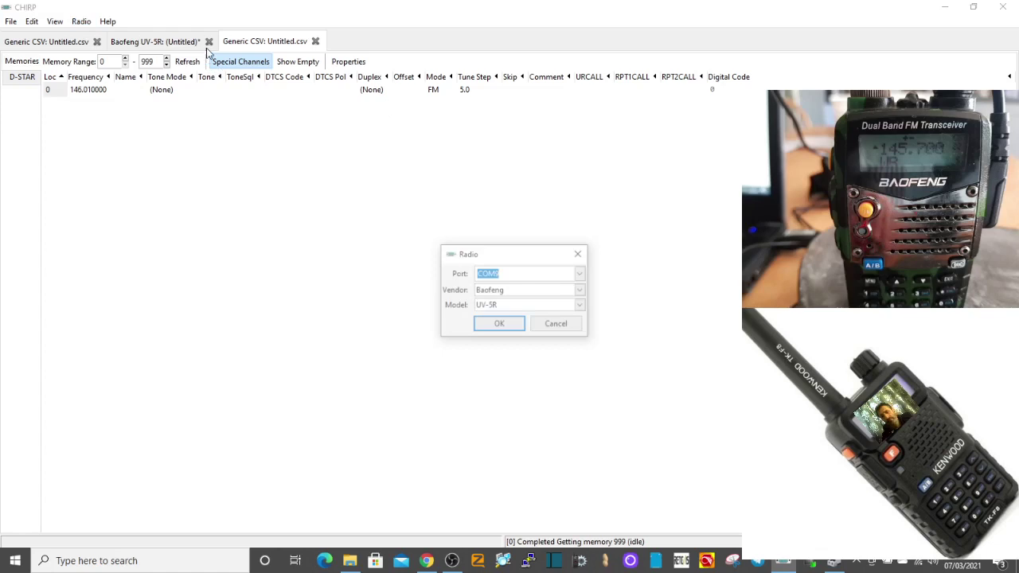
{"action": "left_click", "coordinate": [497, 325]}
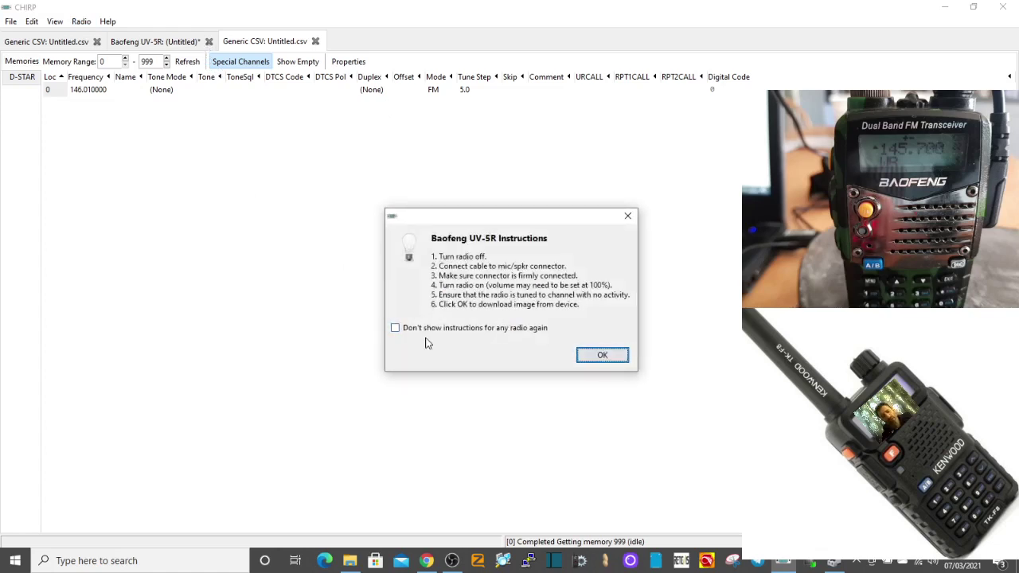
{"action": "left_click", "coordinate": [614, 360]}
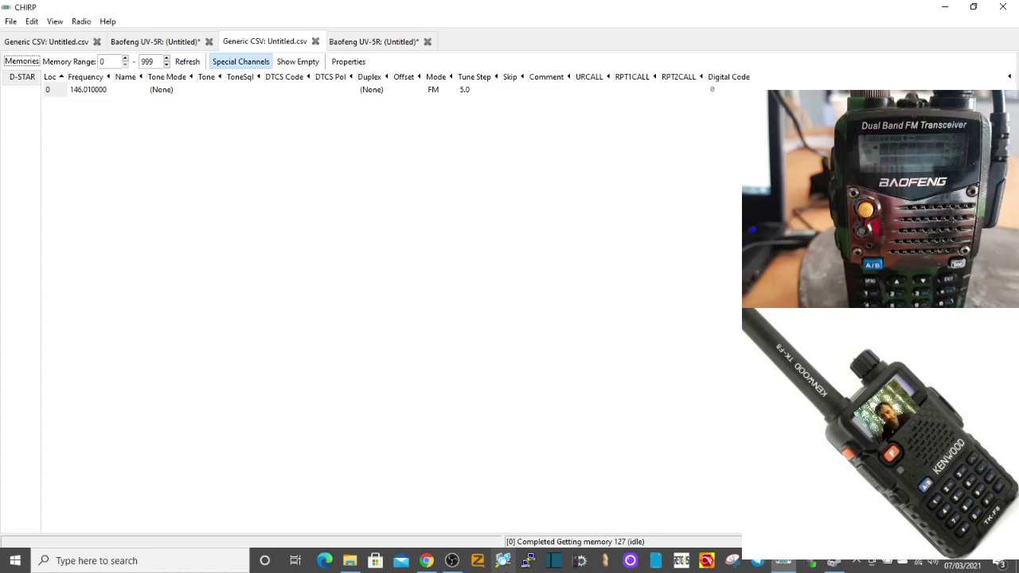
{"action": "left_click", "coordinate": [364, 43]}
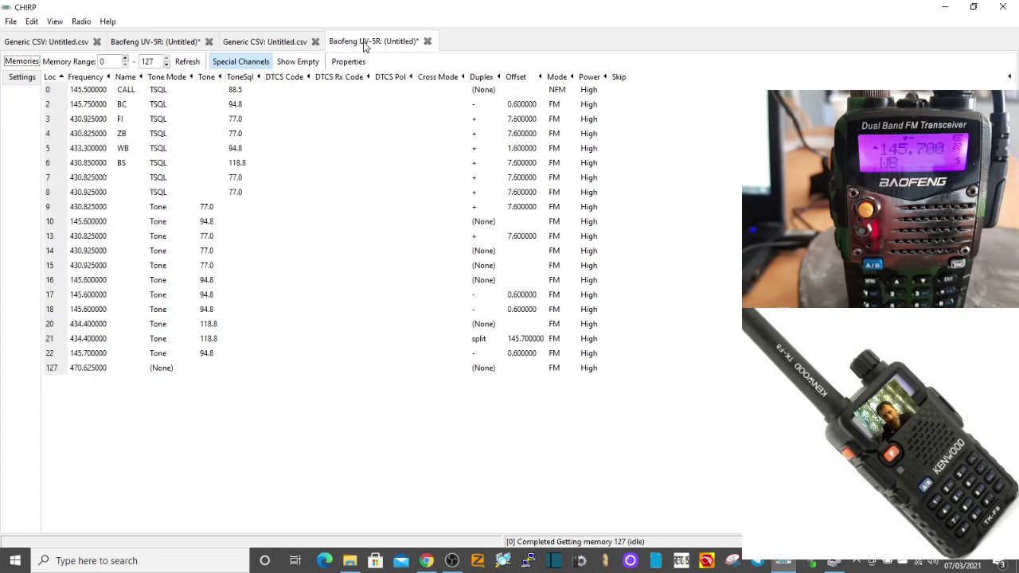
- Close the older Baofeng UV-5R file without saving its changes and bring up the second generic CSV file
{"action": "left_click", "coordinate": [209, 43]}
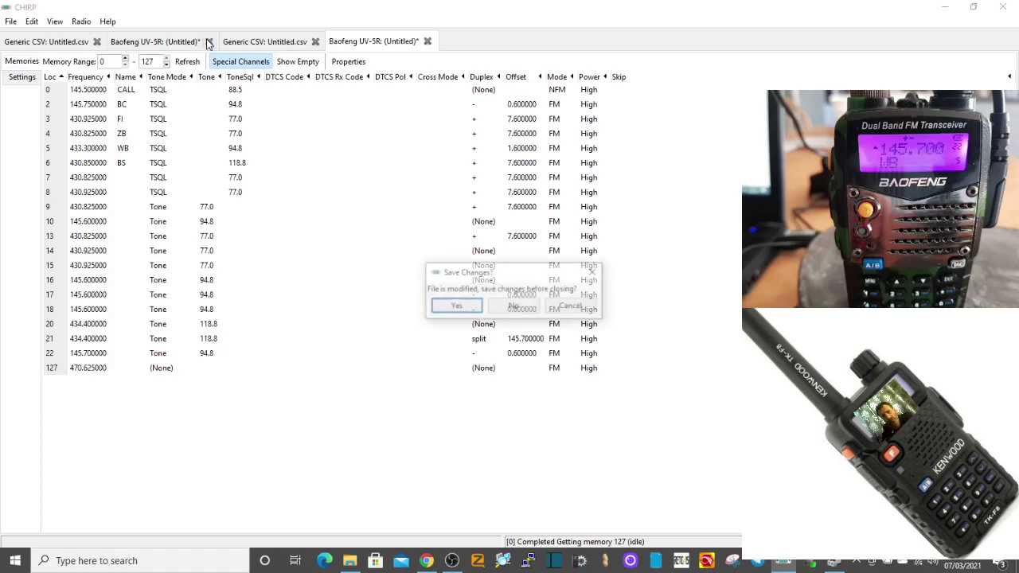
{"action": "left_click", "coordinate": [511, 307]}
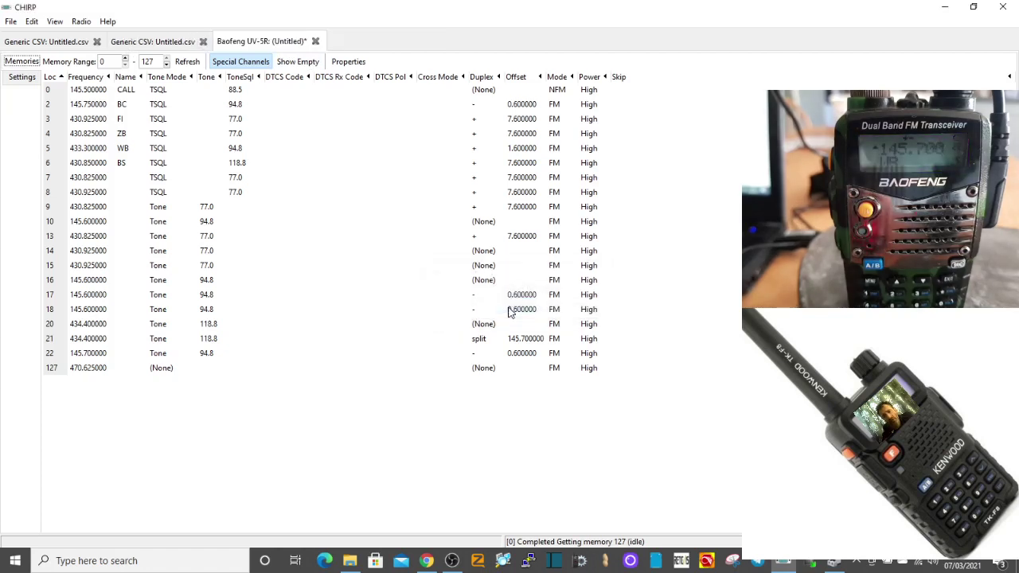
{"action": "left_click", "coordinate": [146, 42]}
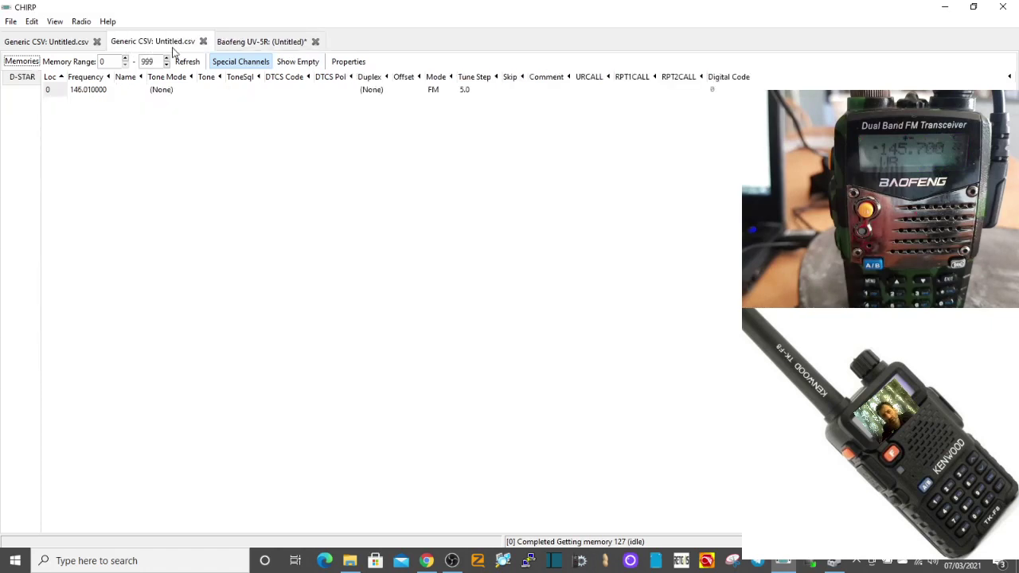
- Close both untitled generic CSV files, keeping only the downloaded Baofeng UV-5R file open
{"action": "left_click", "coordinate": [203, 41]}
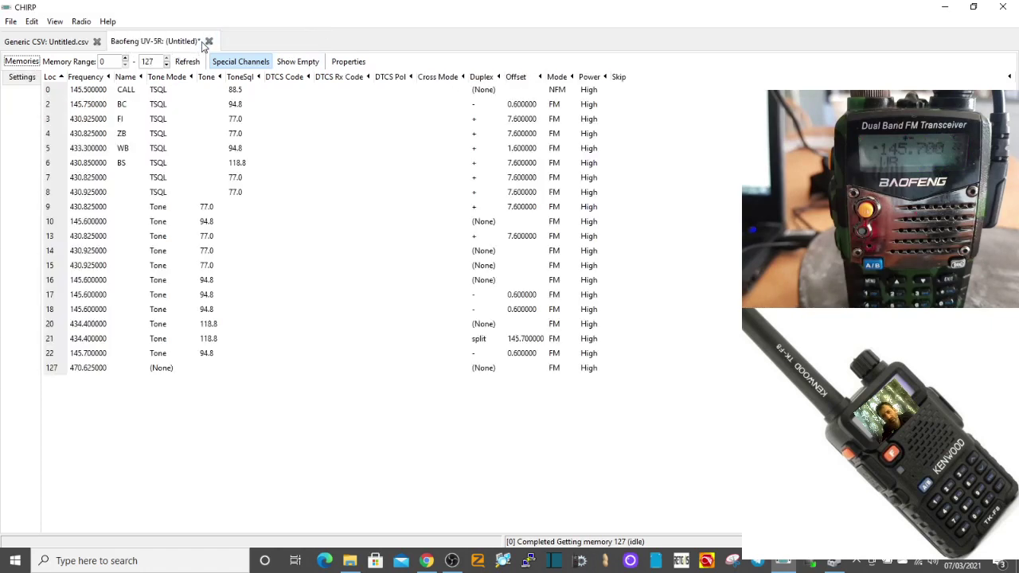
{"action": "left_click", "coordinate": [66, 44]}
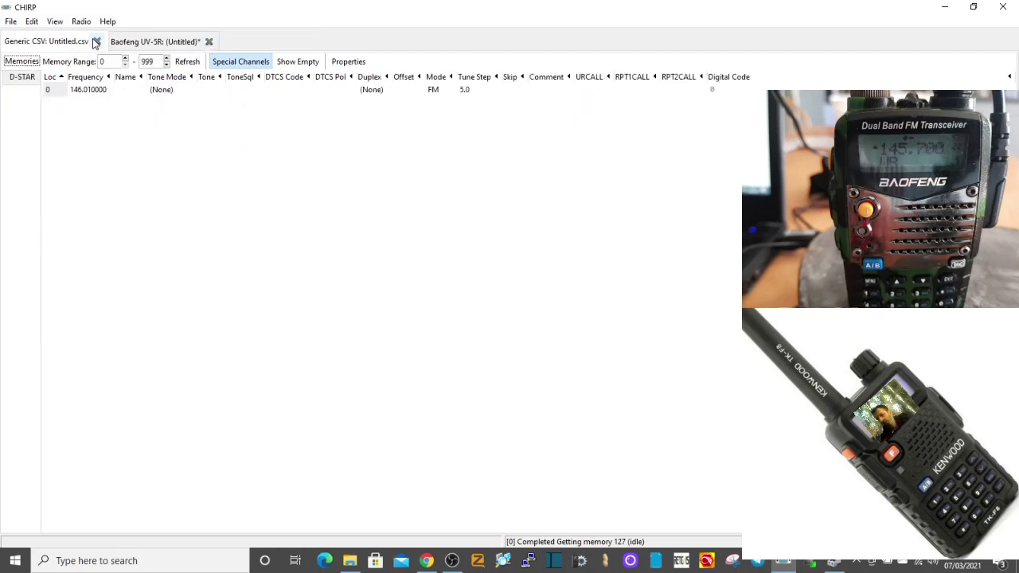
{"action": "left_click", "coordinate": [96, 41]}
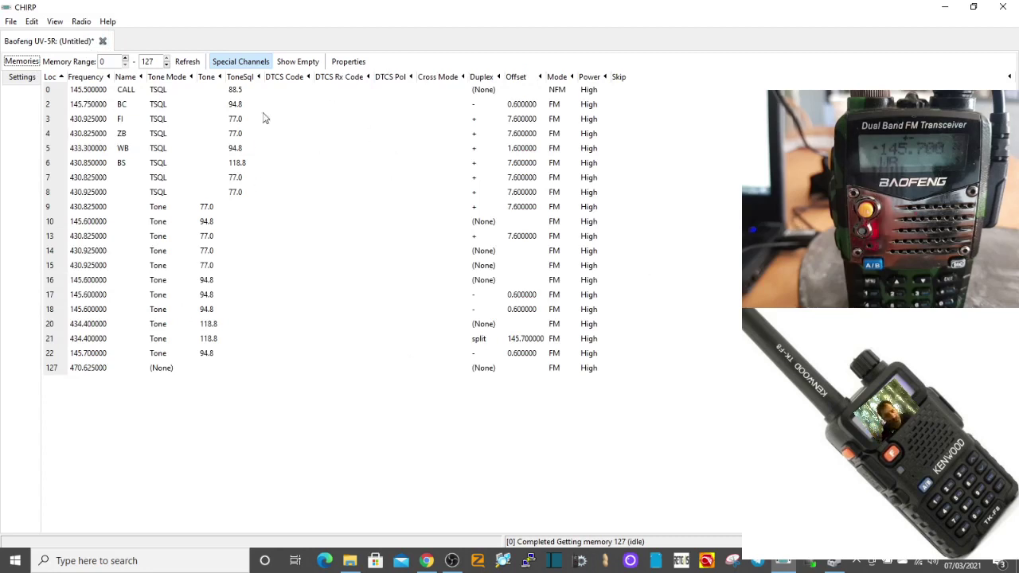
- Rename the 145.750000 channel in memory location 2 to GB3BC
{"action": "left_click", "coordinate": [125, 107]}
{"action": "left_click", "coordinate": [135, 110]}
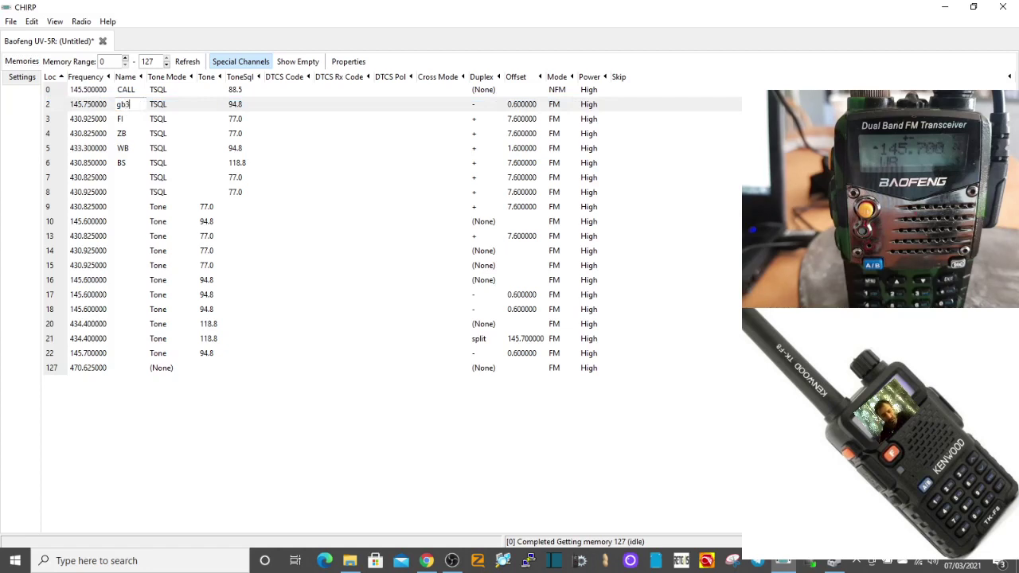
{"action": "type", "text": "gb3bc"}
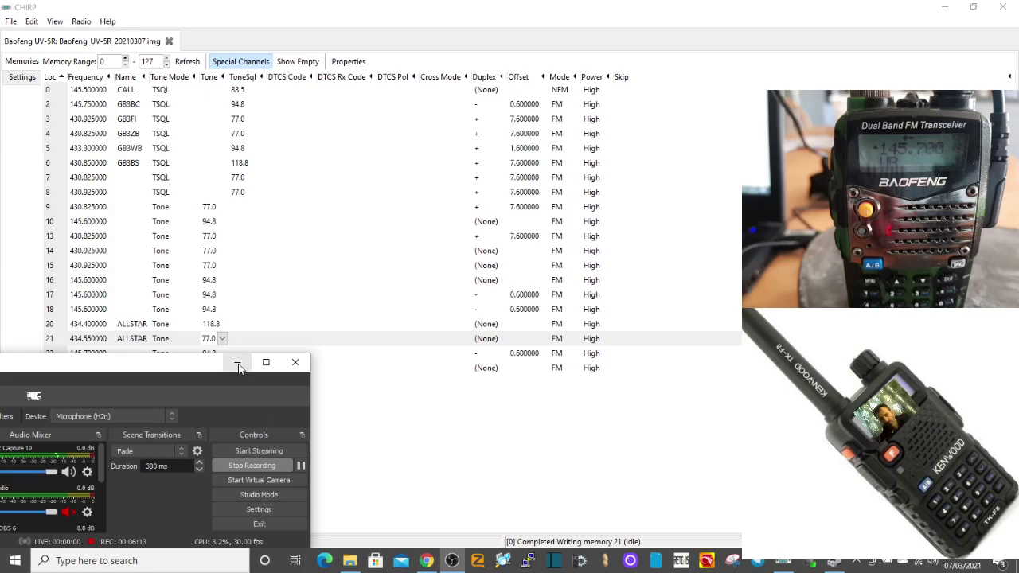
- Minimise the recording window and set the tone mode of the ALLSTAR channels in locations 20 and 21 to TSQL
{"action": "left_click", "coordinate": [237, 362]}
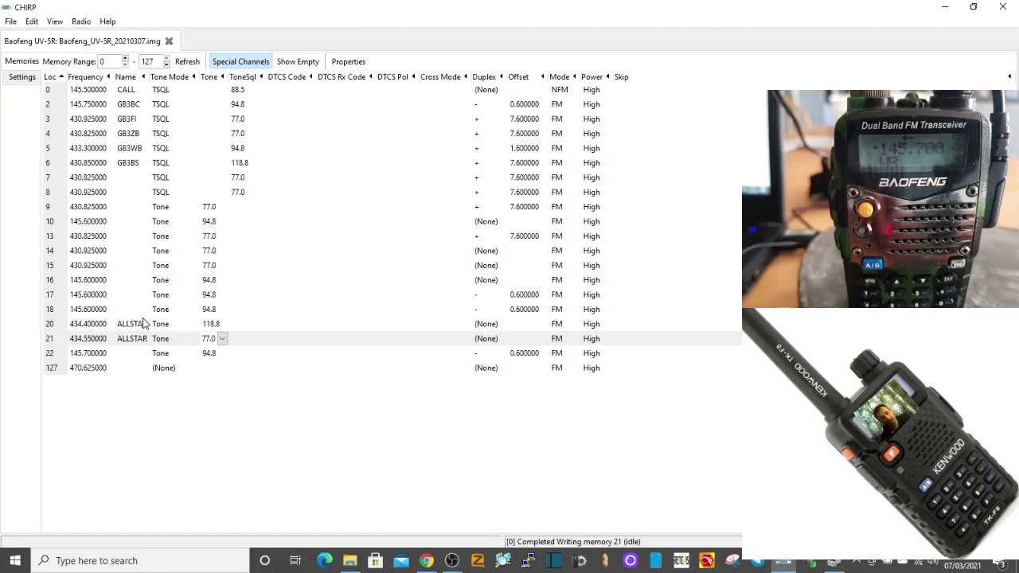
{"action": "left_click", "coordinate": [223, 339]}
{"action": "left_click", "coordinate": [223, 341]}
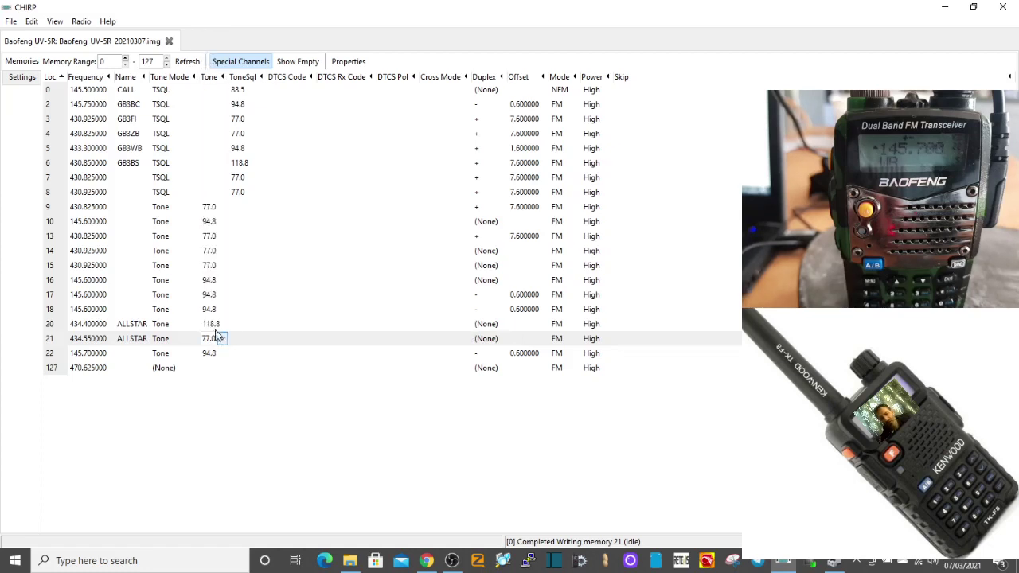
{"action": "left_click", "coordinate": [210, 325]}
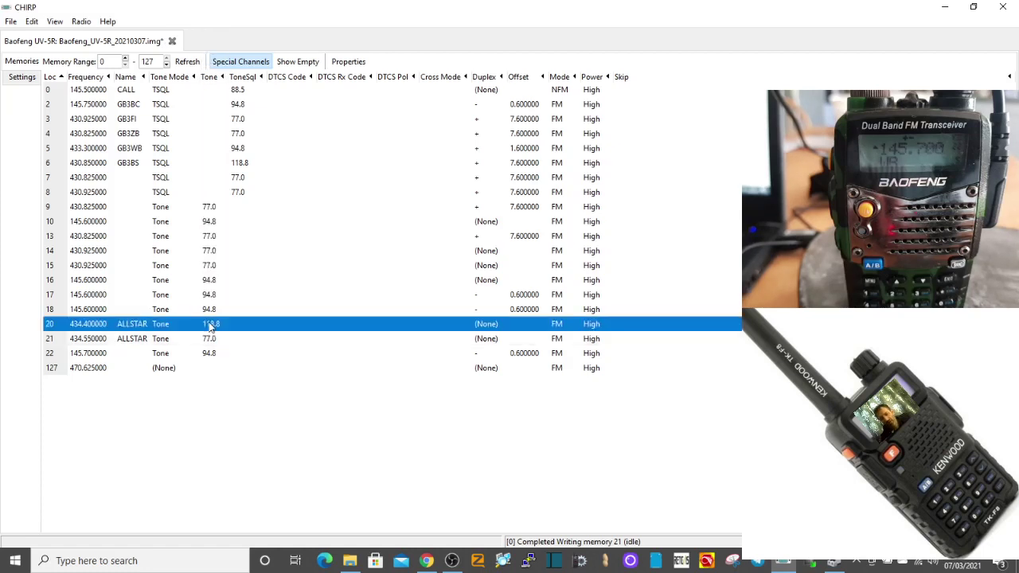
{"action": "left_click", "coordinate": [165, 330]}
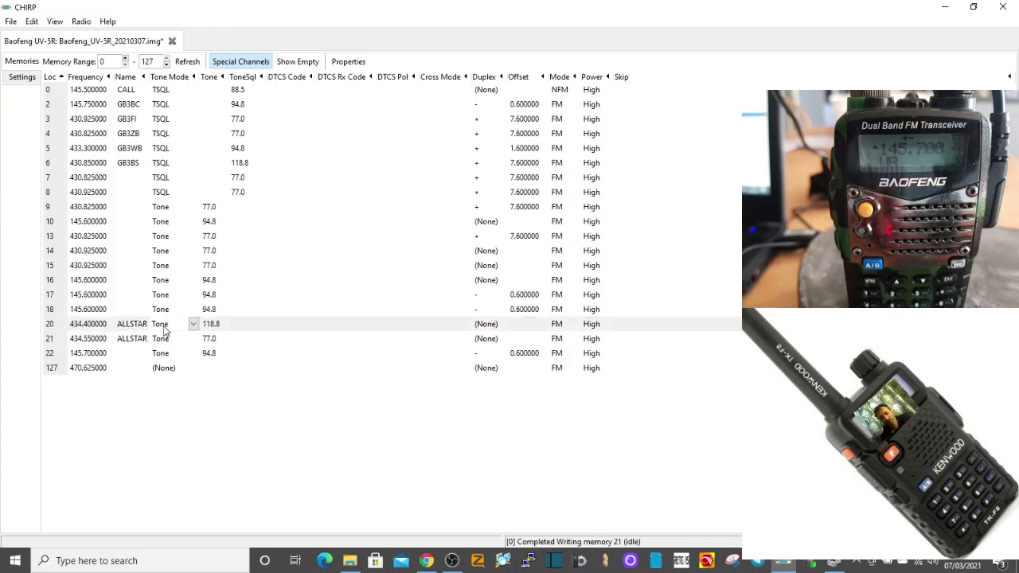
{"action": "left_click", "coordinate": [169, 369]}
{"action": "left_click", "coordinate": [166, 341]}
{"action": "left_click", "coordinate": [167, 341]}
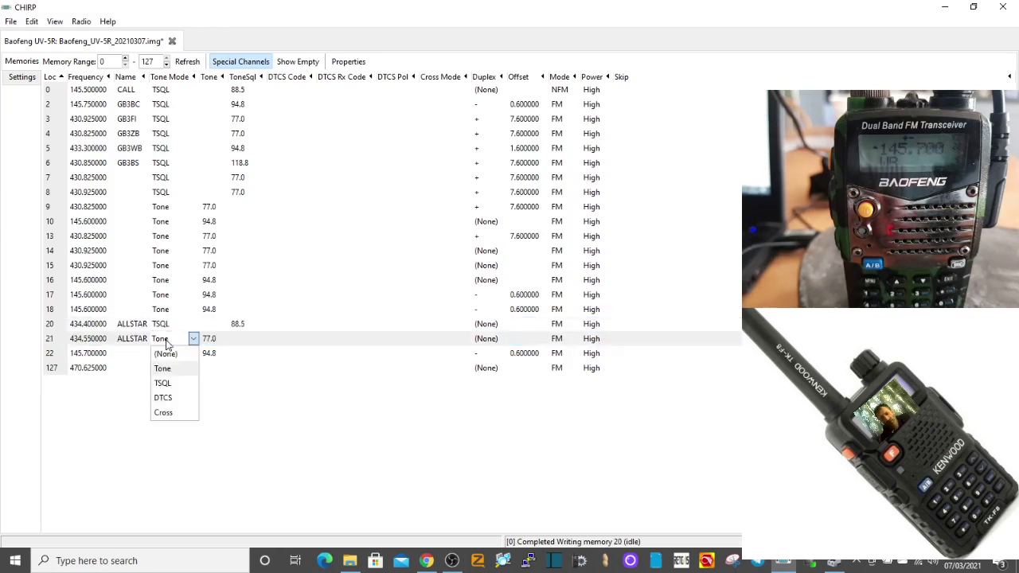
{"action": "left_click", "coordinate": [170, 383]}
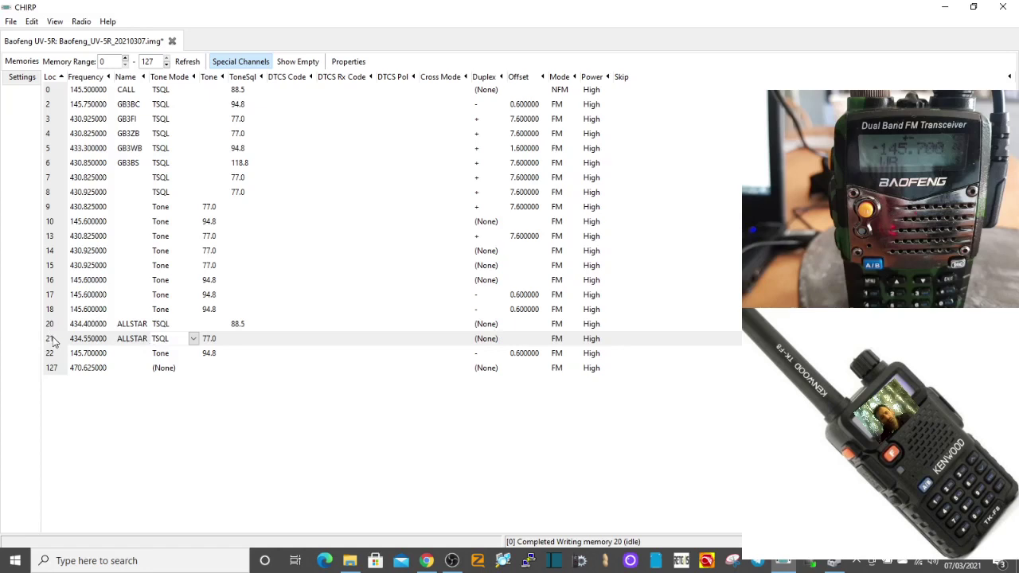
- Name the 145.600000 channel in location 10 GB3WR and set its tone mode to TSQL
{"action": "left_click", "coordinate": [117, 222]}
{"action": "left_click", "coordinate": [117, 223]}
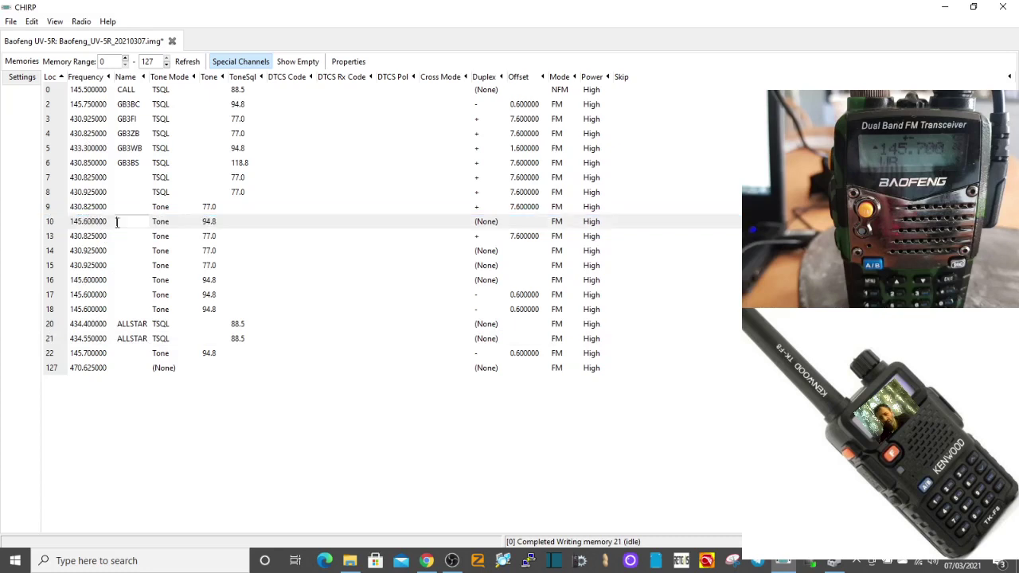
{"action": "type", "text": "G"}
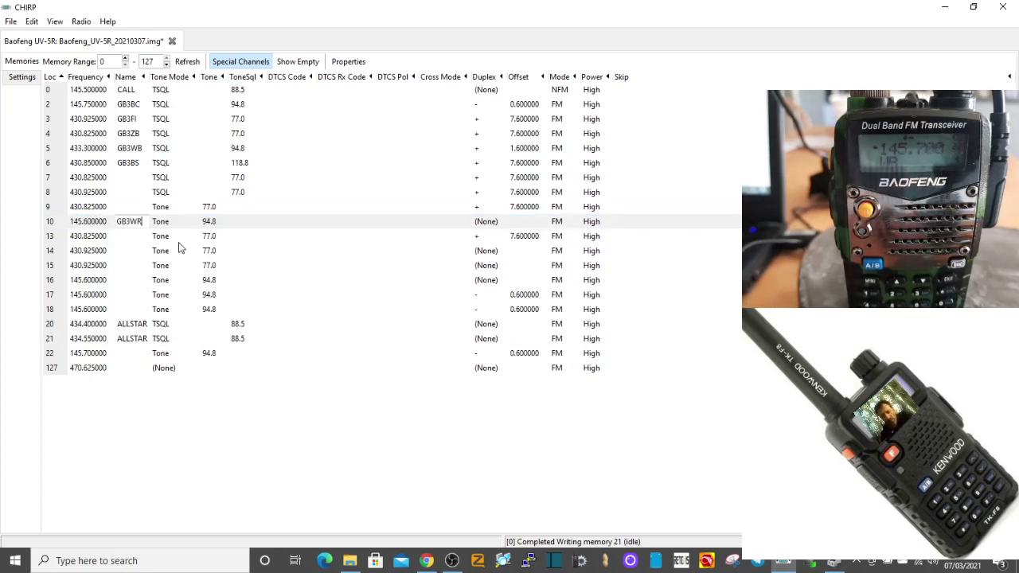
{"action": "type", "text": "B3WR"}
{"action": "left_click", "coordinate": [162, 223]}
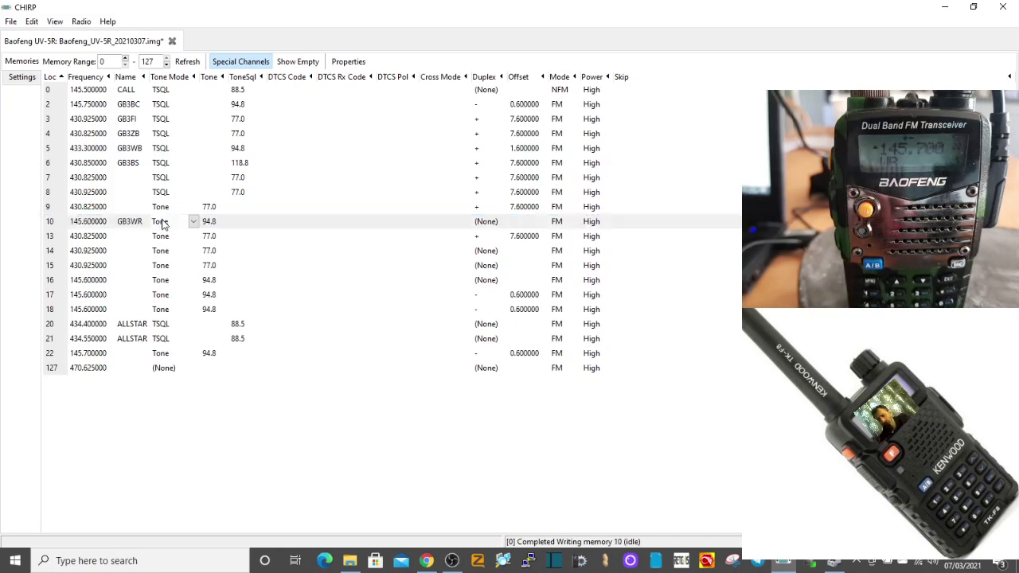
{"action": "left_click", "coordinate": [167, 266]}
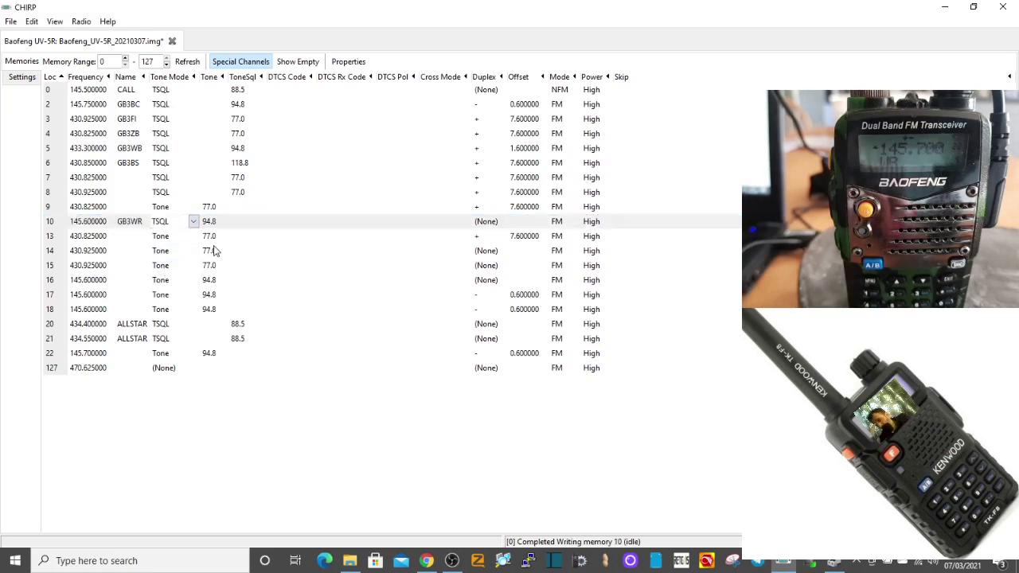
- Try to enter an offset of 0.600000 for the GB3WR channel in location 10
{"action": "left_click", "coordinate": [492, 225]}
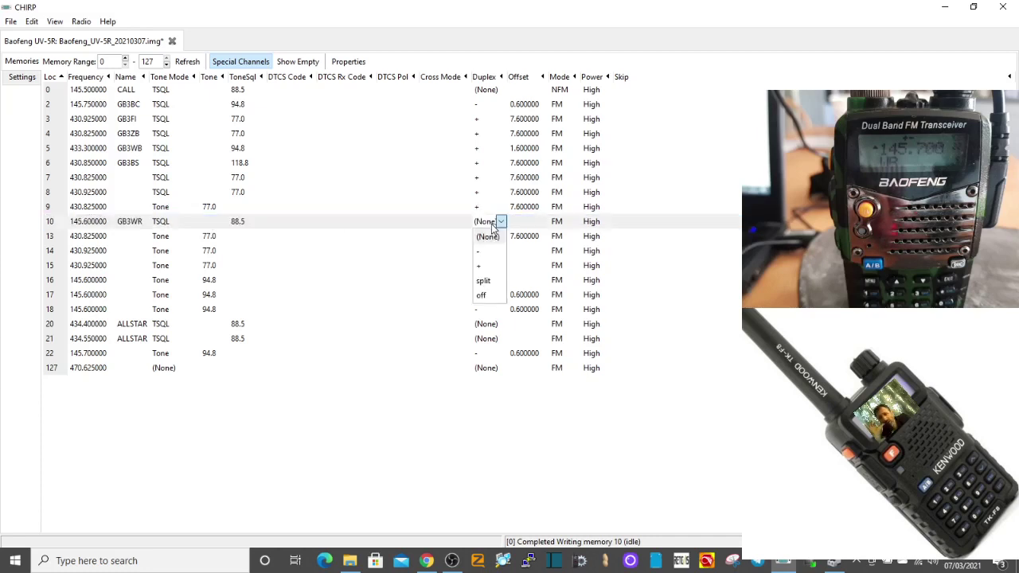
{"action": "left_click", "coordinate": [491, 225]}
{"action": "left_click", "coordinate": [491, 226]}
{"action": "left_click", "coordinate": [492, 226]}
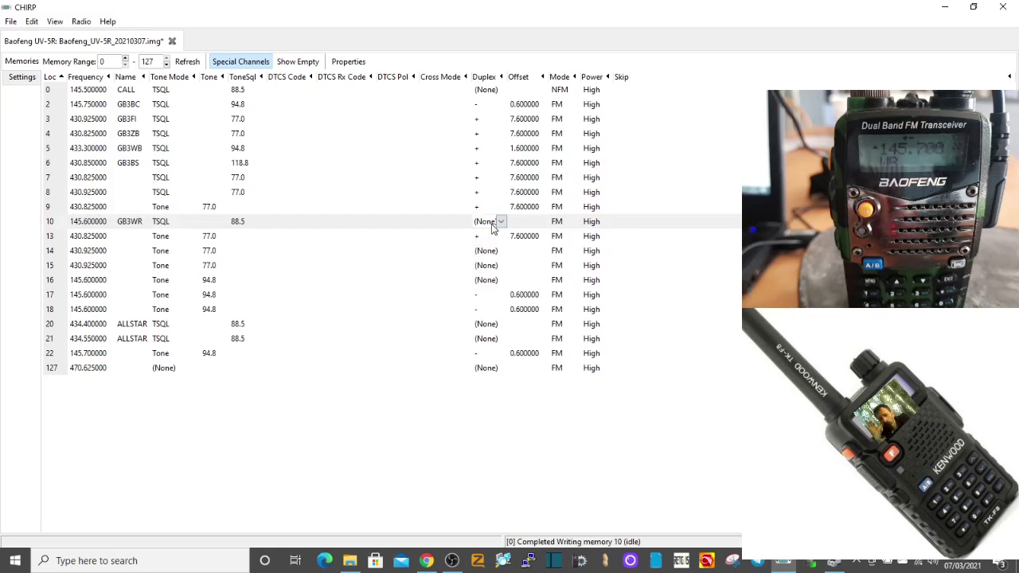
{"action": "left_click", "coordinate": [491, 225]}
{"action": "left_click", "coordinate": [491, 225]}
{"action": "left_click", "coordinate": [528, 222]}
{"action": "type", "text": "0"}
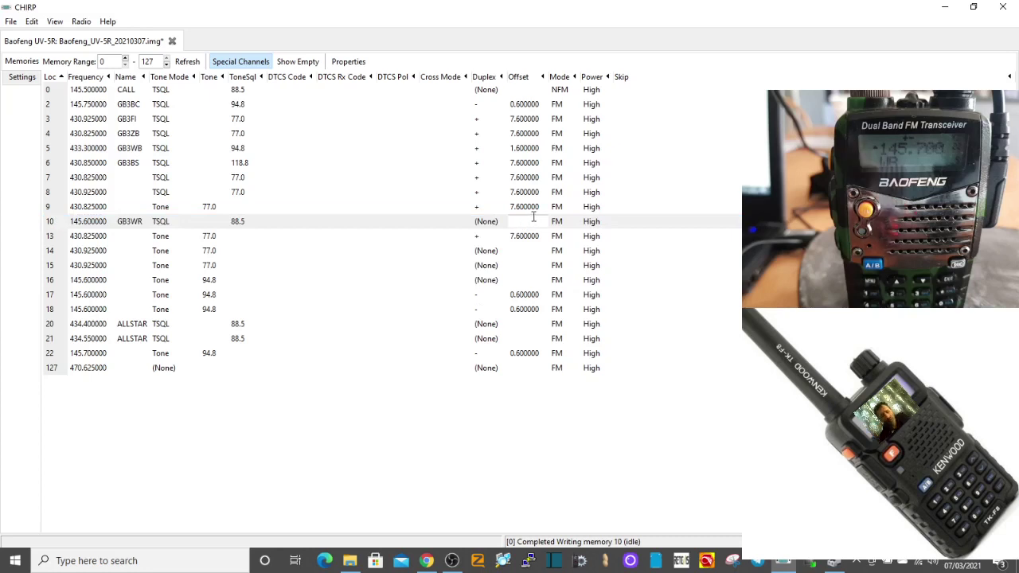
{"action": "type", "text": ".600"}
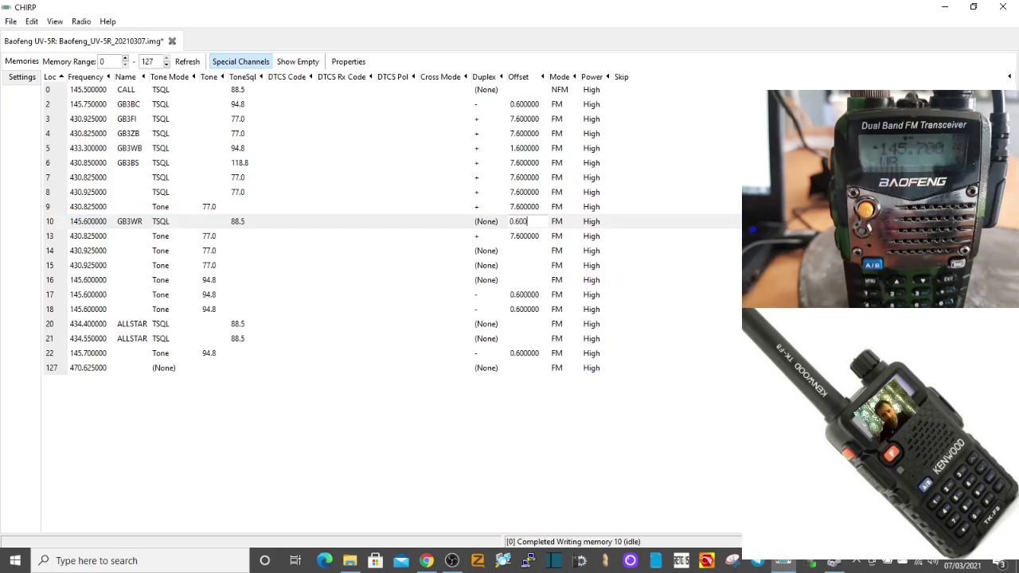
{"action": "type", "text": "000"}
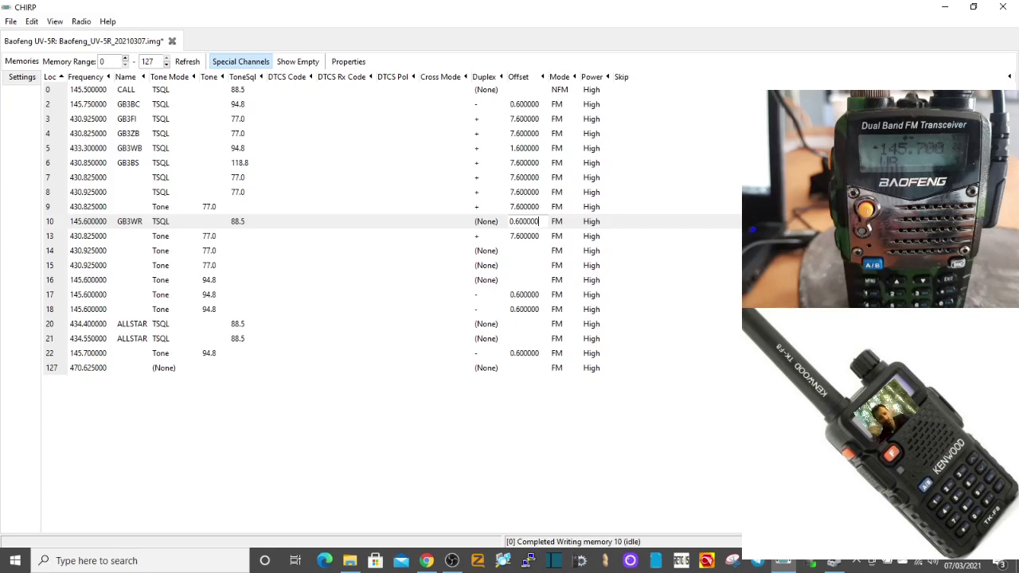
{"action": "left_click", "coordinate": [344, 181]}
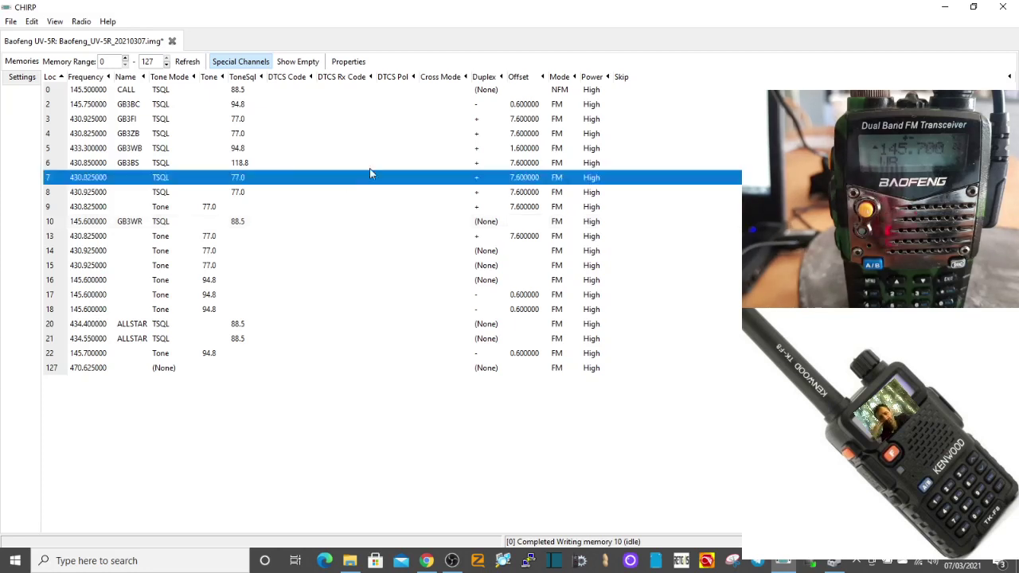
{"action": "left_click", "coordinate": [394, 308]}
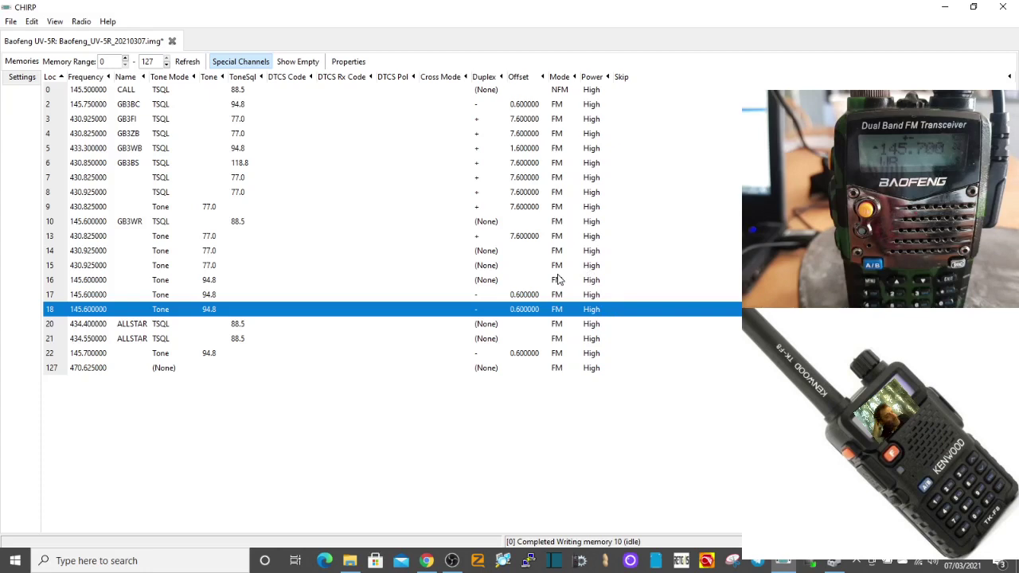
- Try the off duplex option on the GB3WR channel, and return its duplex to (None)
{"action": "left_click", "coordinate": [490, 223]}
{"action": "left_click", "coordinate": [490, 223]}
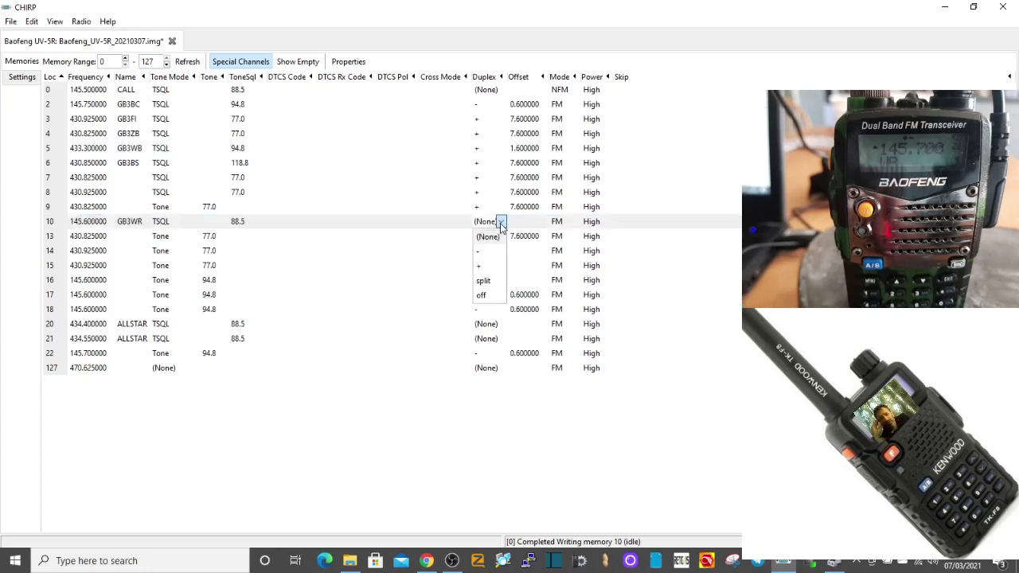
{"action": "left_click", "coordinate": [494, 298]}
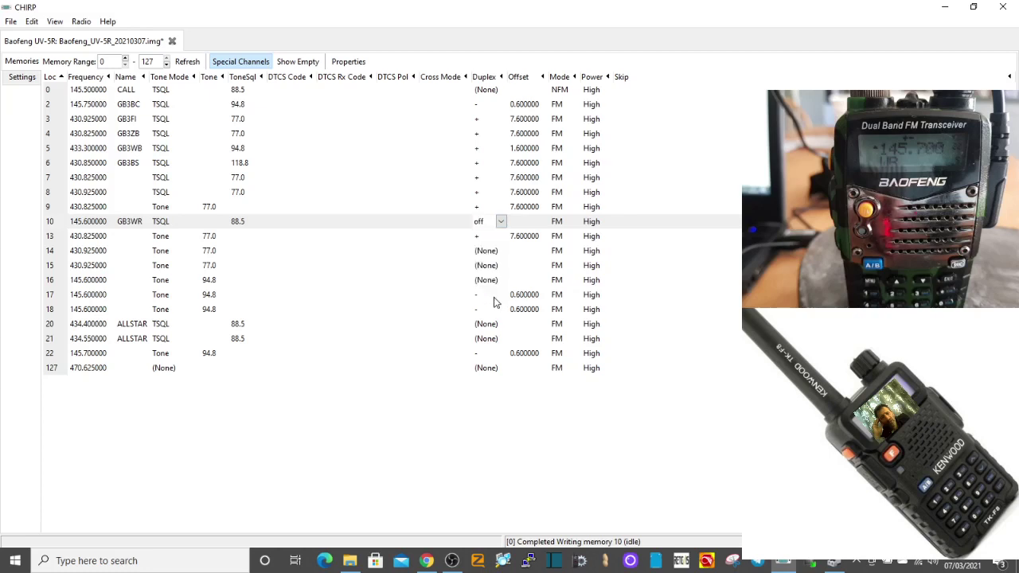
{"action": "left_click", "coordinate": [500, 222]}
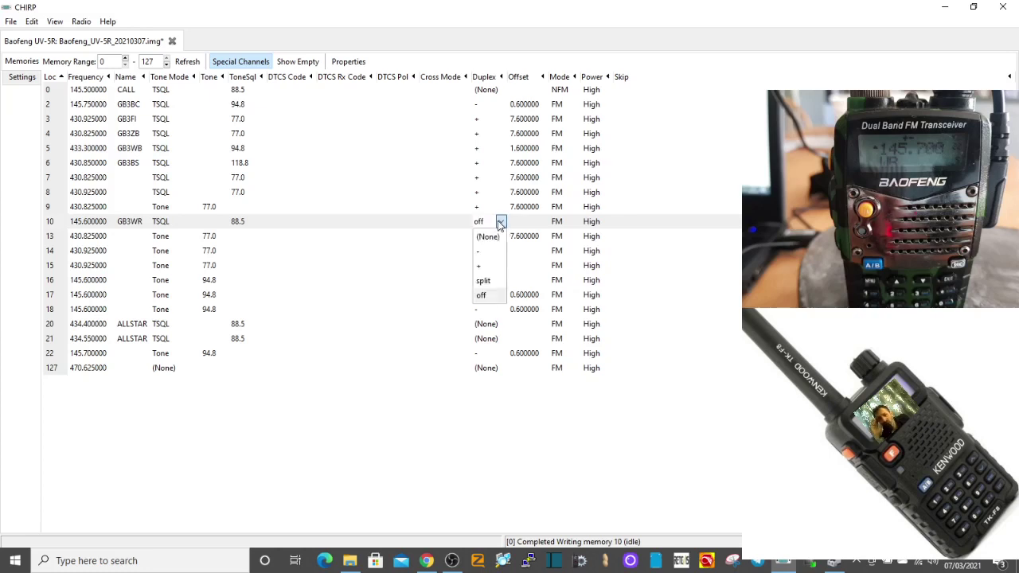
{"action": "left_click", "coordinate": [489, 238]}
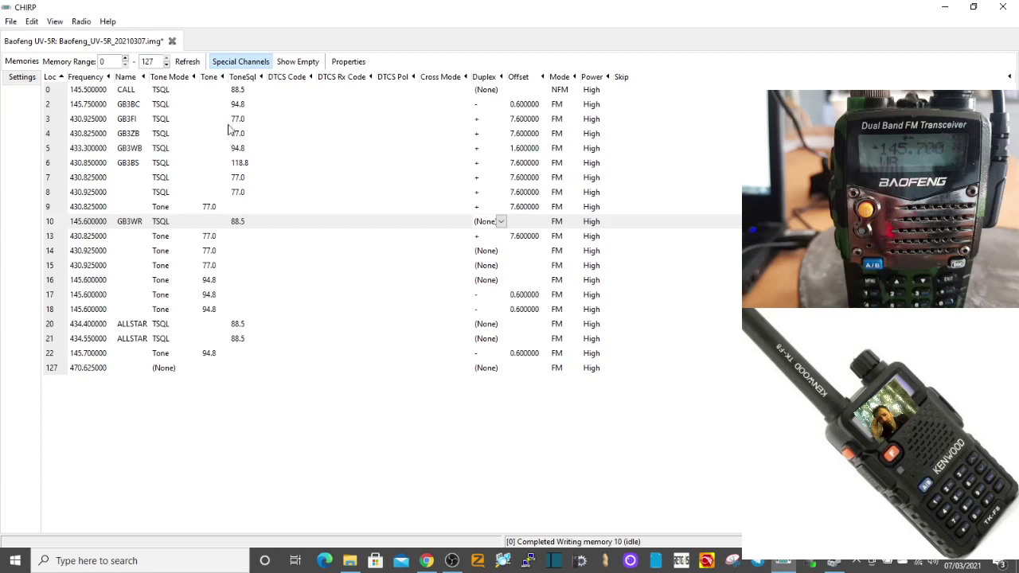
- Check the duplex setting and its available options on the GB3BC channel in location 2
{"action": "left_click", "coordinate": [489, 109]}
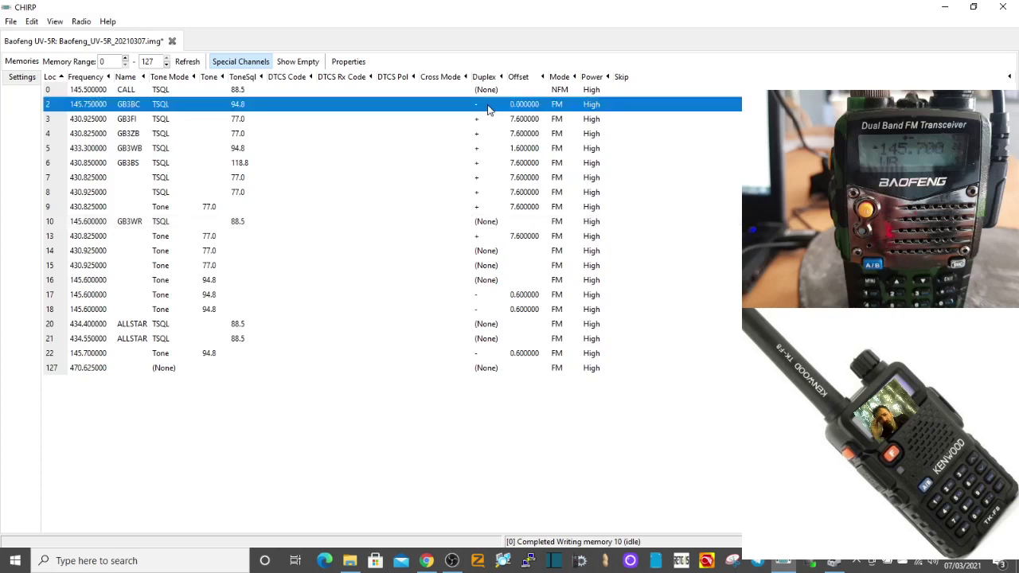
{"action": "left_click", "coordinate": [489, 109]}
{"action": "left_click", "coordinate": [501, 106]}
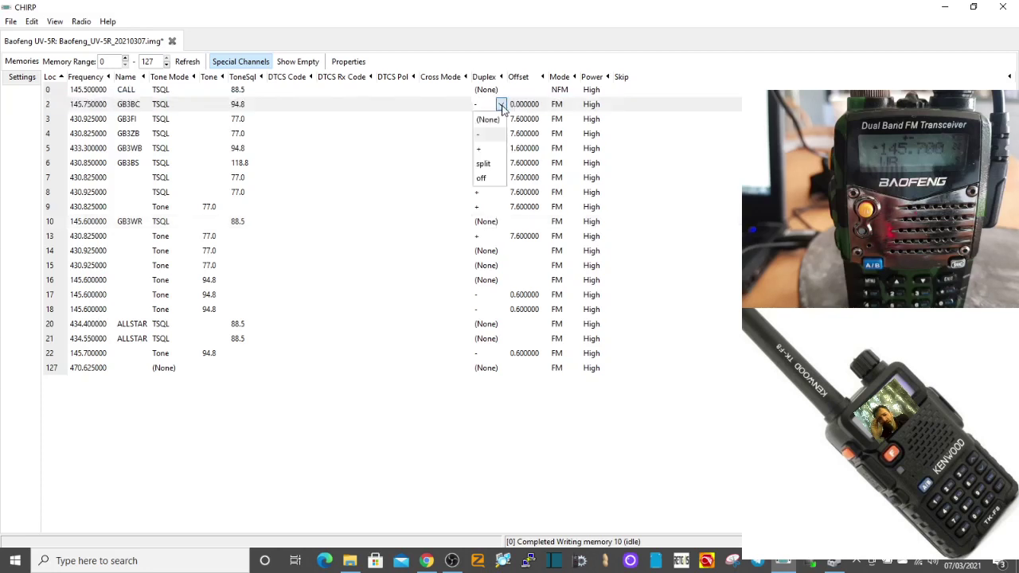
{"action": "left_click", "coordinate": [502, 106]}
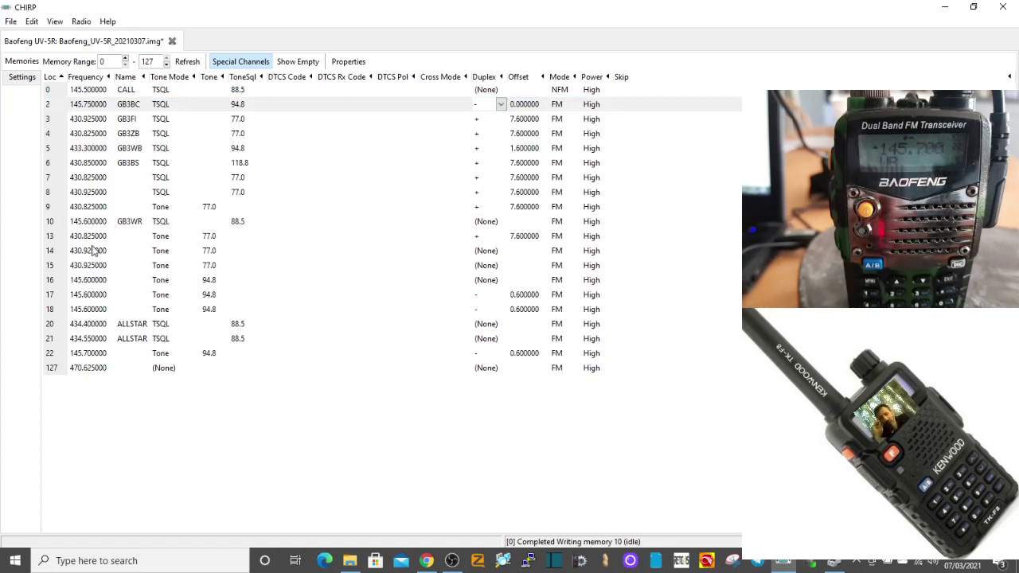
- Set the duplex of the GB3WR channel in location 10 to - and save the radio image file
{"action": "left_click", "coordinate": [483, 224]}
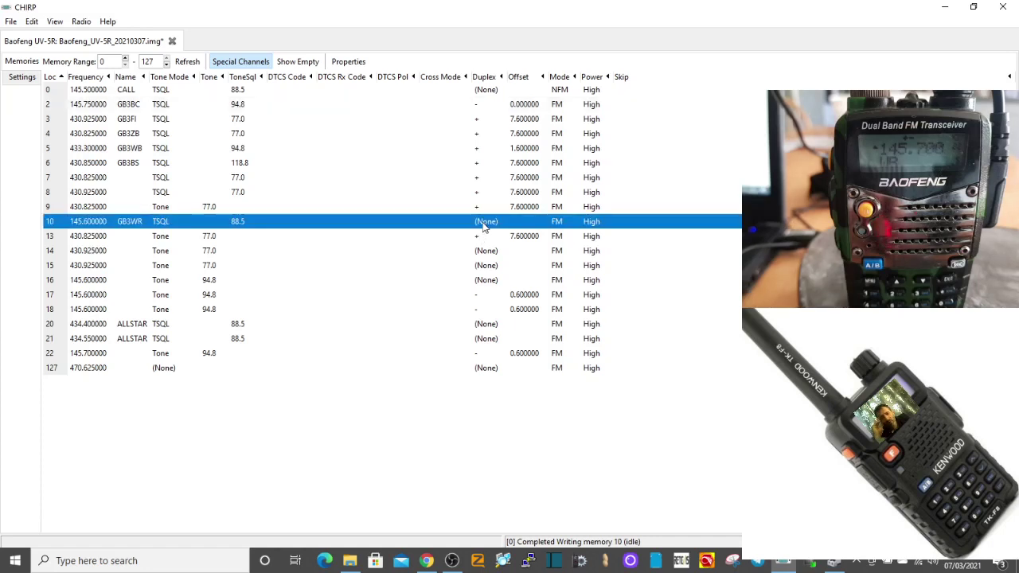
{"action": "left_click", "coordinate": [488, 227]}
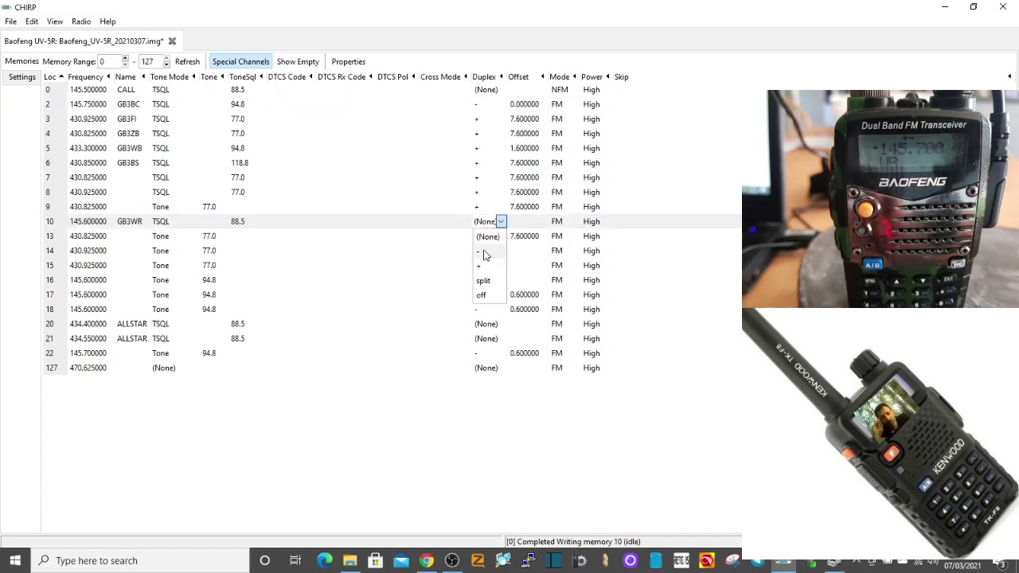
{"action": "left_click", "coordinate": [486, 255]}
{"action": "left_click", "coordinate": [500, 221]}
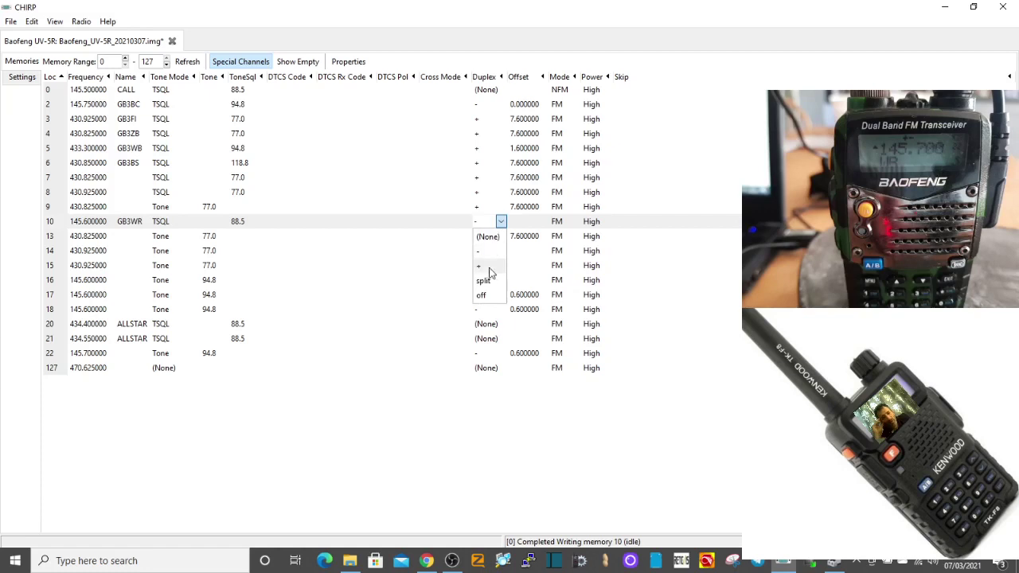
{"action": "left_click", "coordinate": [503, 247]}
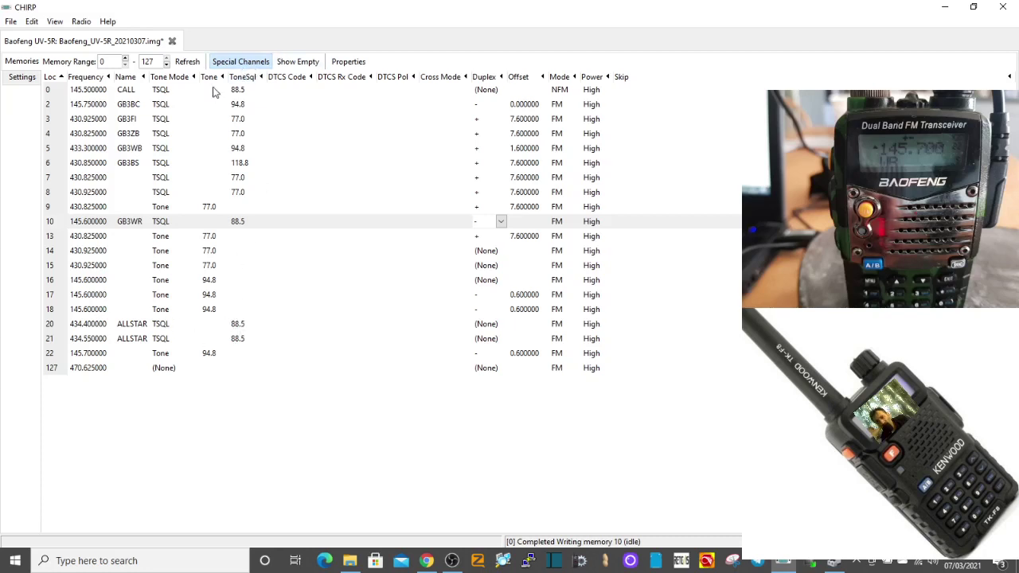
{"action": "left_click", "coordinate": [11, 22]}
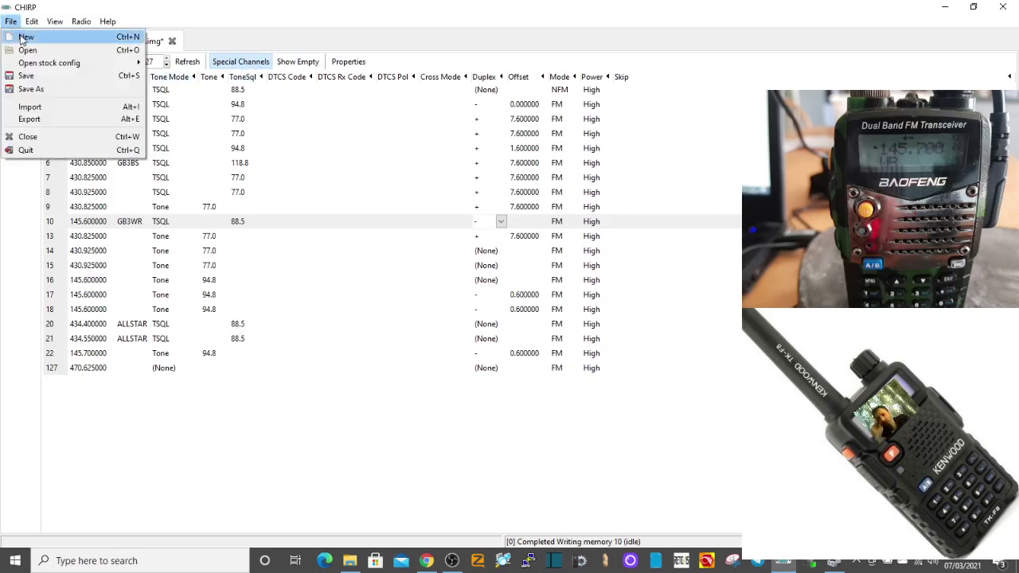
{"action": "left_click", "coordinate": [19, 78]}
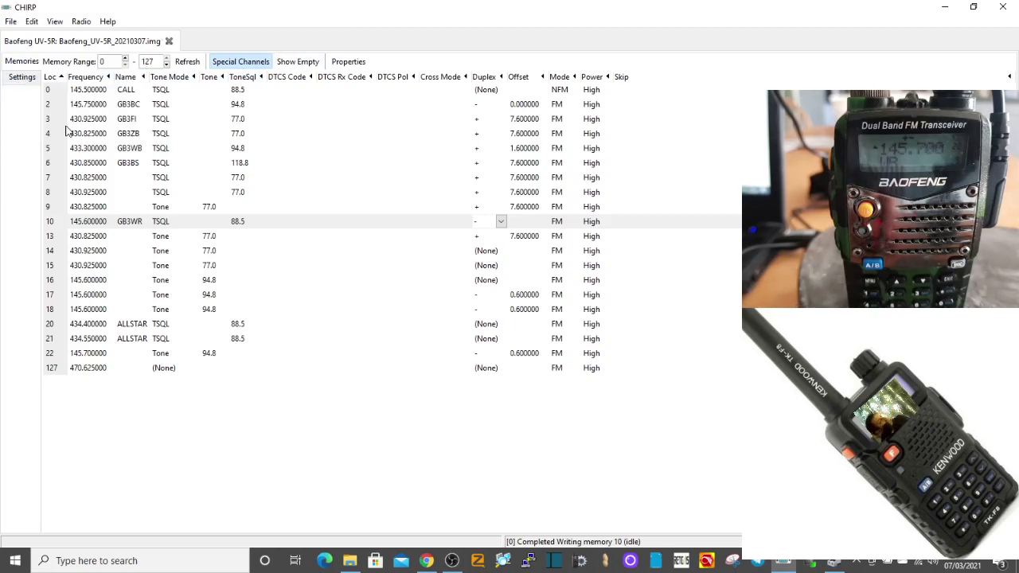
- Upload the edited channel memories to the Baofeng UV-5R through port COM9
{"action": "left_click", "coordinate": [83, 22]}
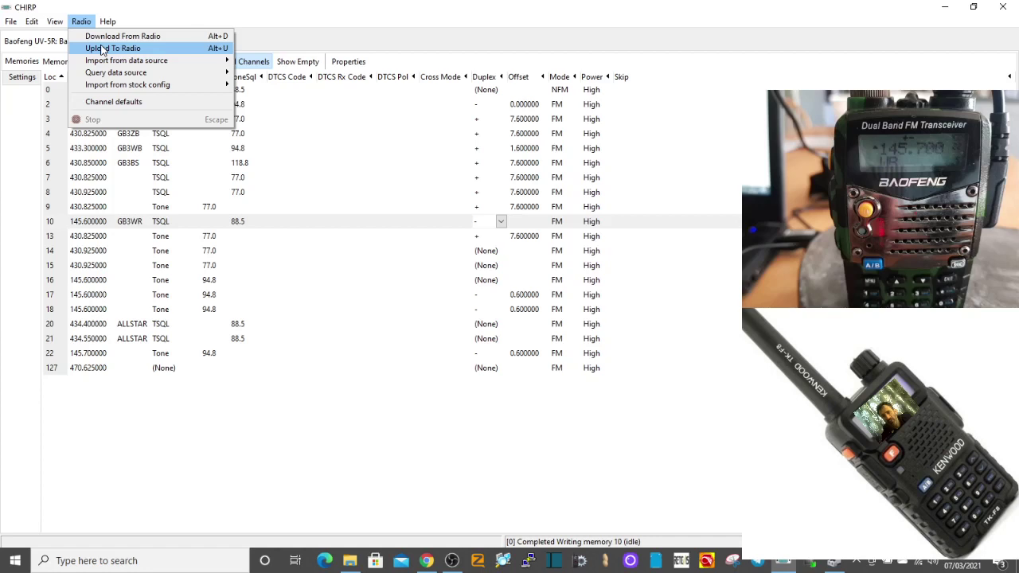
{"action": "left_click", "coordinate": [101, 49]}
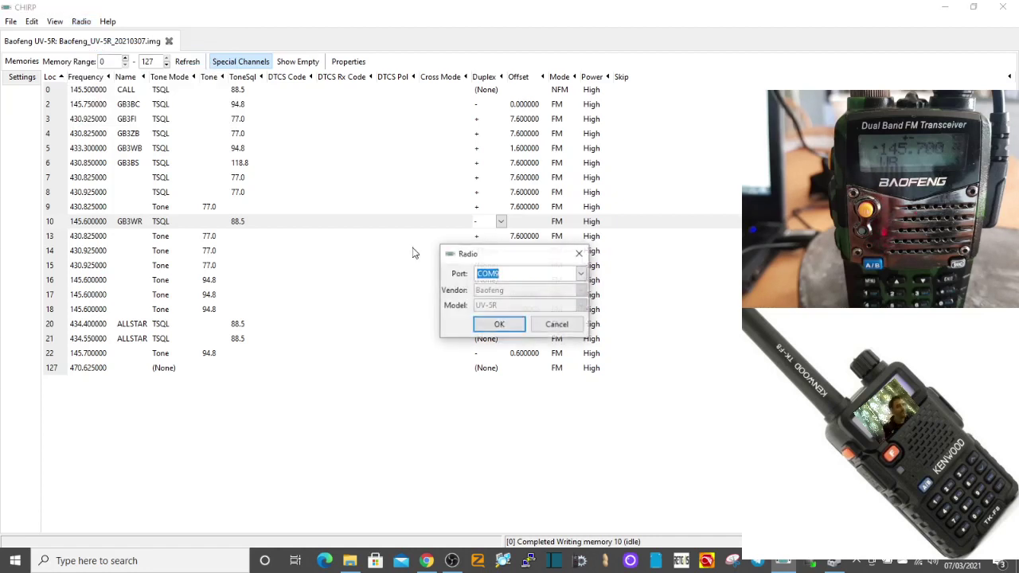
{"action": "left_click", "coordinate": [499, 325]}
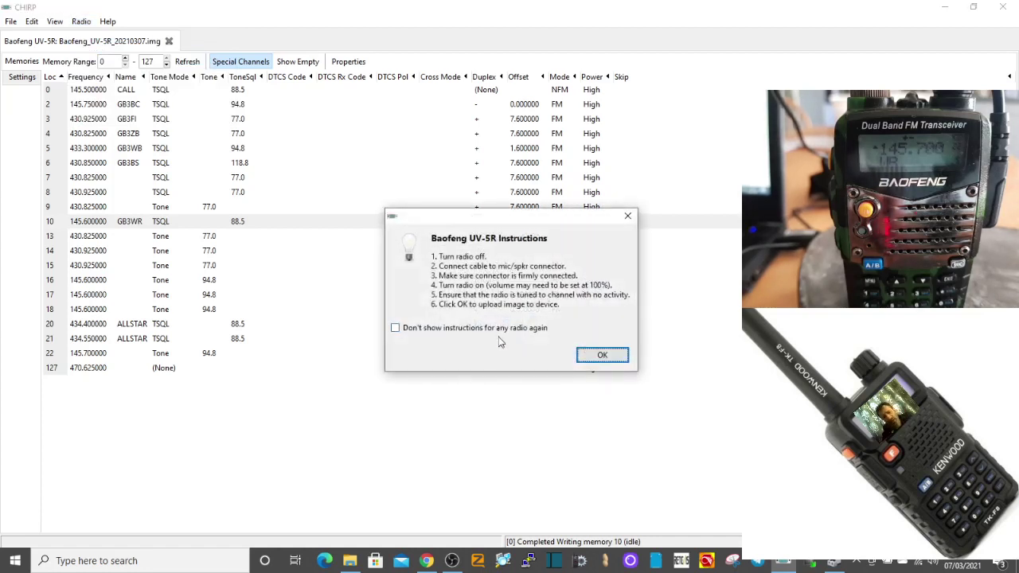
{"action": "left_click", "coordinate": [614, 356]}
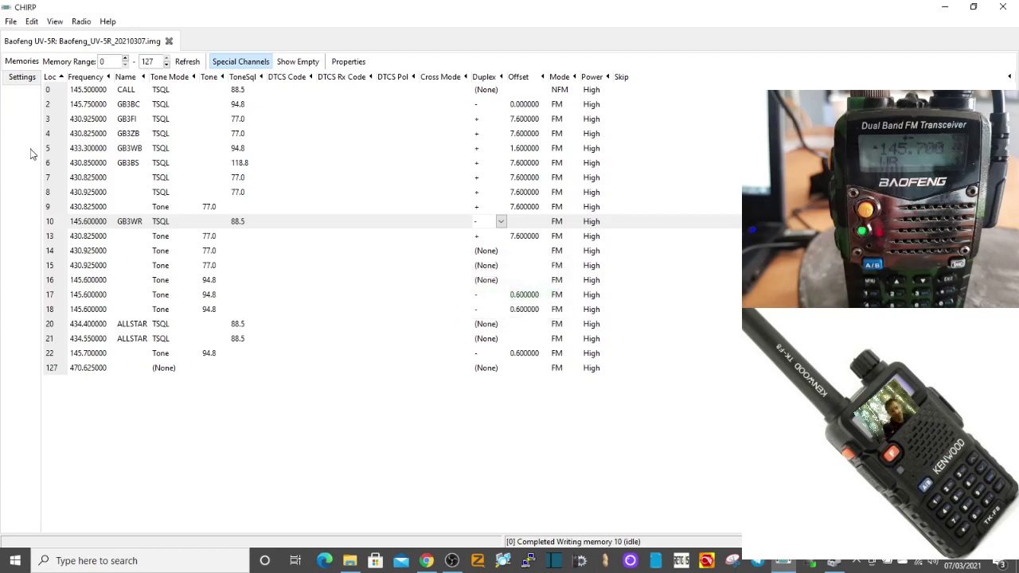
- In the radio's basic settings, set the backlight timeout to 24 and the timeout timer to 180 sec
{"action": "left_click", "coordinate": [21, 77]}
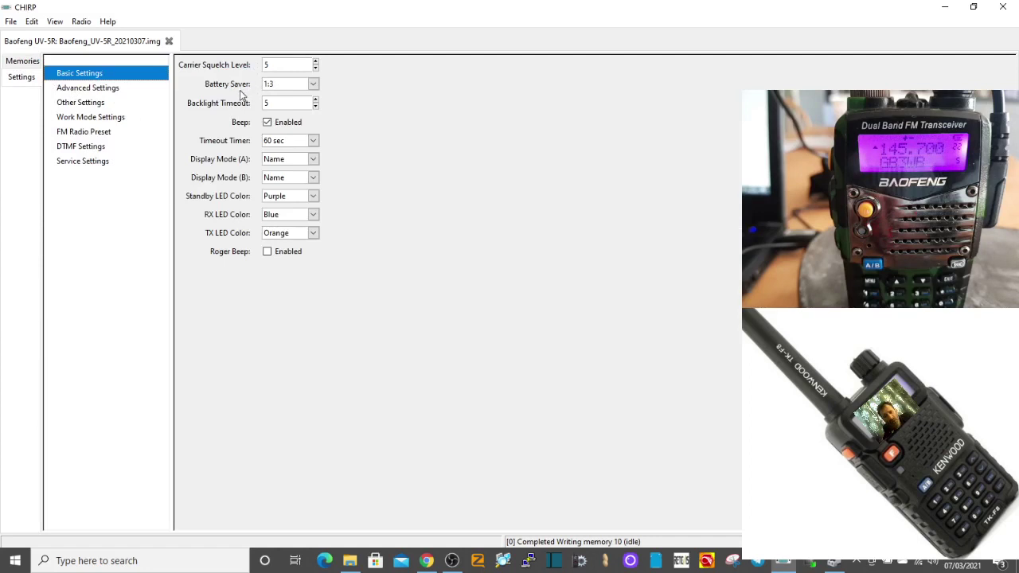
{"action": "left_click", "coordinate": [268, 121]}
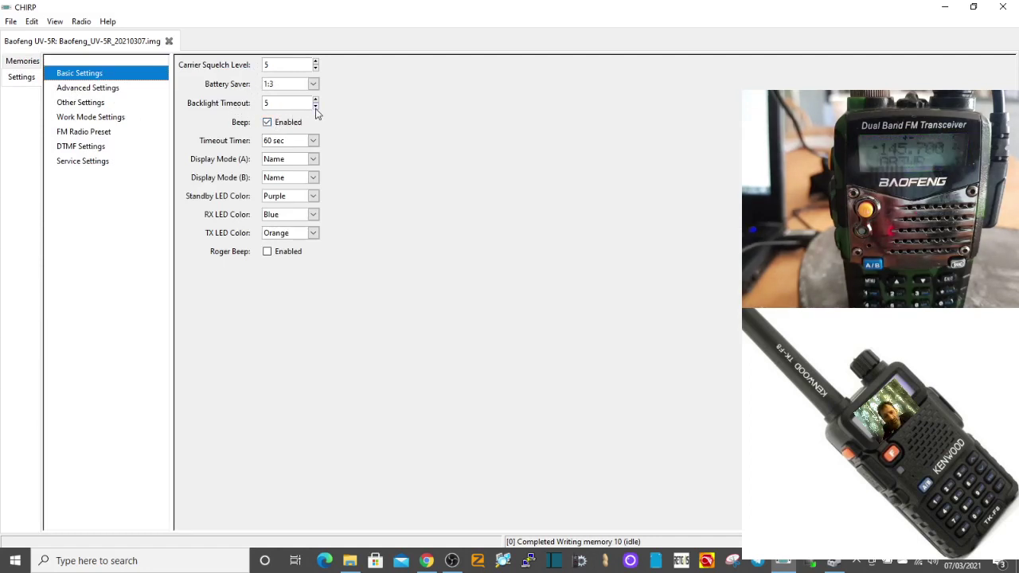
{"action": "left_click", "coordinate": [316, 109]}
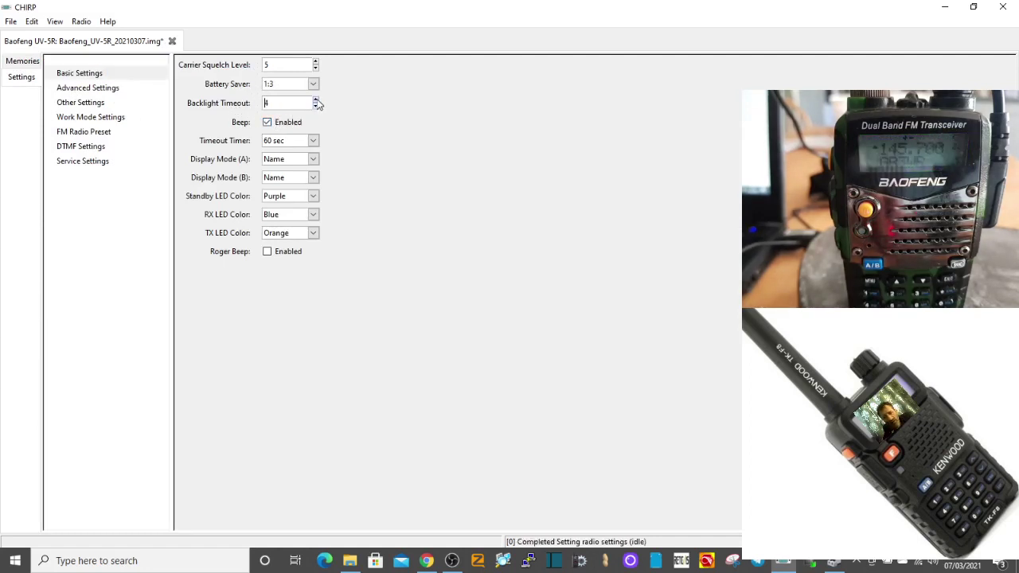
{"action": "left_click_drag", "start_coordinate": [316, 100], "coordinate": [316, 101]}
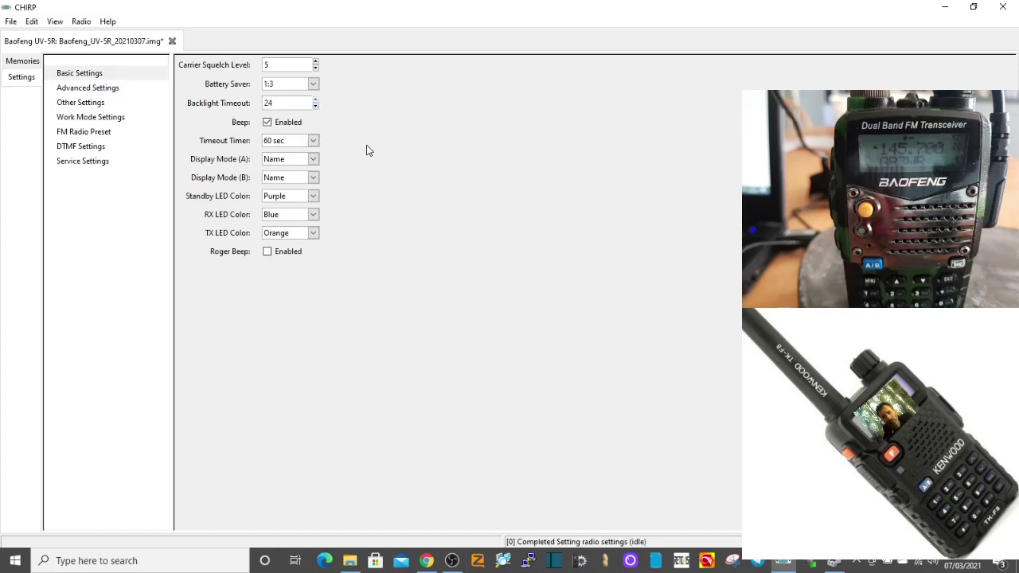
{"action": "left_click", "coordinate": [316, 142]}
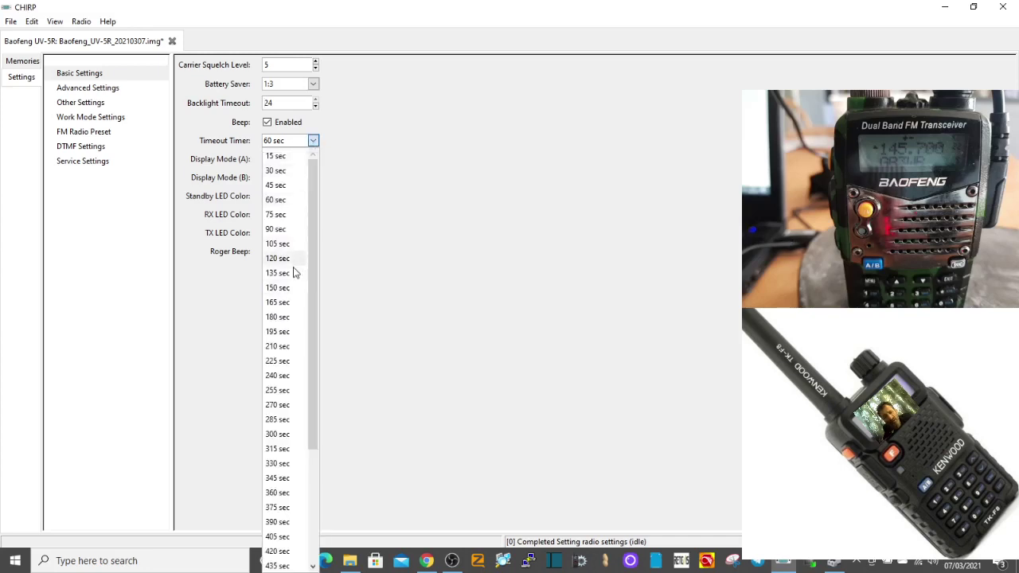
{"action": "left_click", "coordinate": [291, 319]}
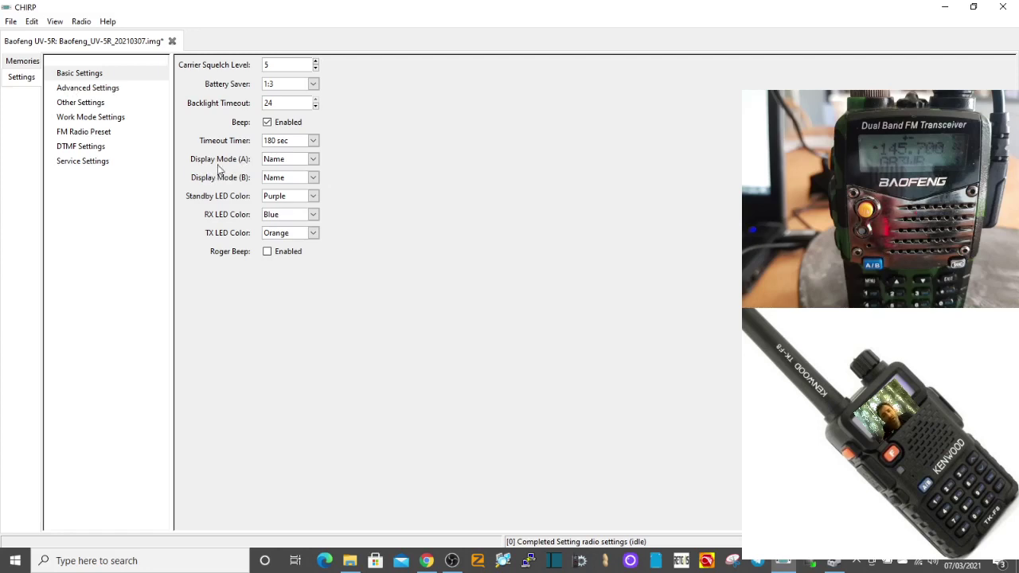
- Check the available options for Display Mode (A) and the standby, TX and RX LED colors
{"action": "left_click", "coordinate": [314, 160]}
{"action": "left_click", "coordinate": [314, 160]}
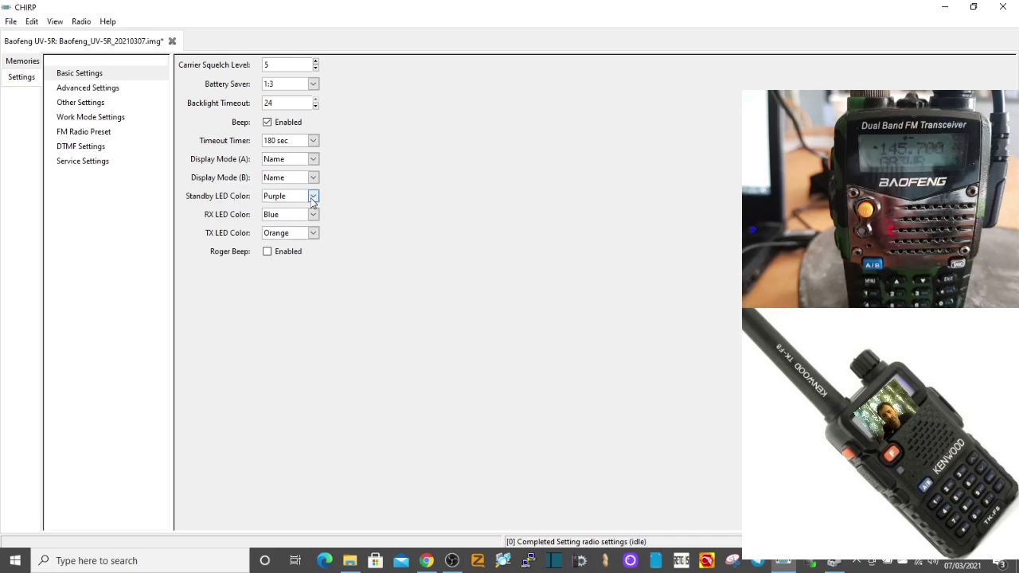
{"action": "left_click", "coordinate": [313, 197]}
{"action": "left_click", "coordinate": [312, 199]}
{"action": "left_click", "coordinate": [314, 232]}
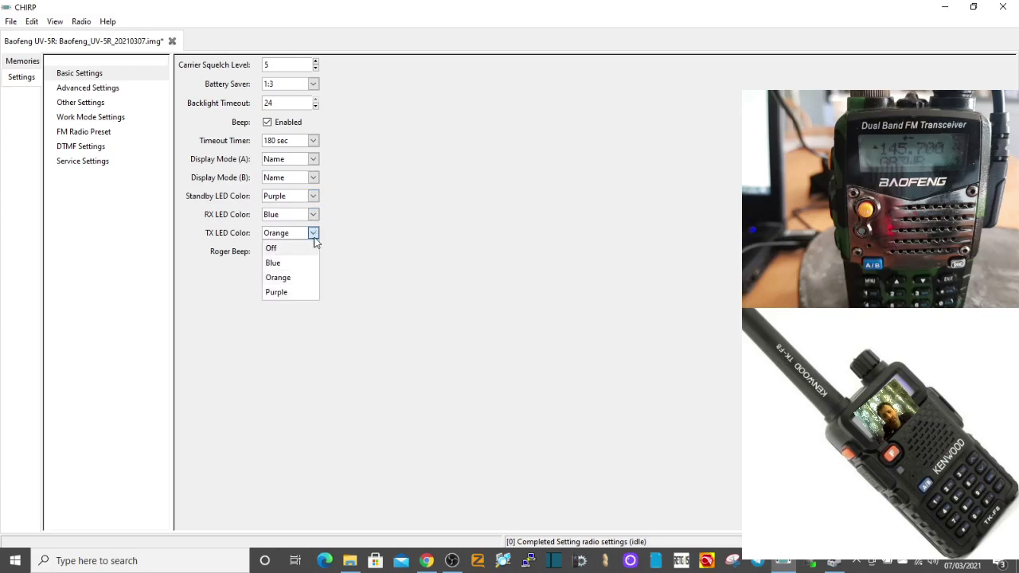
{"action": "left_click", "coordinate": [315, 234]}
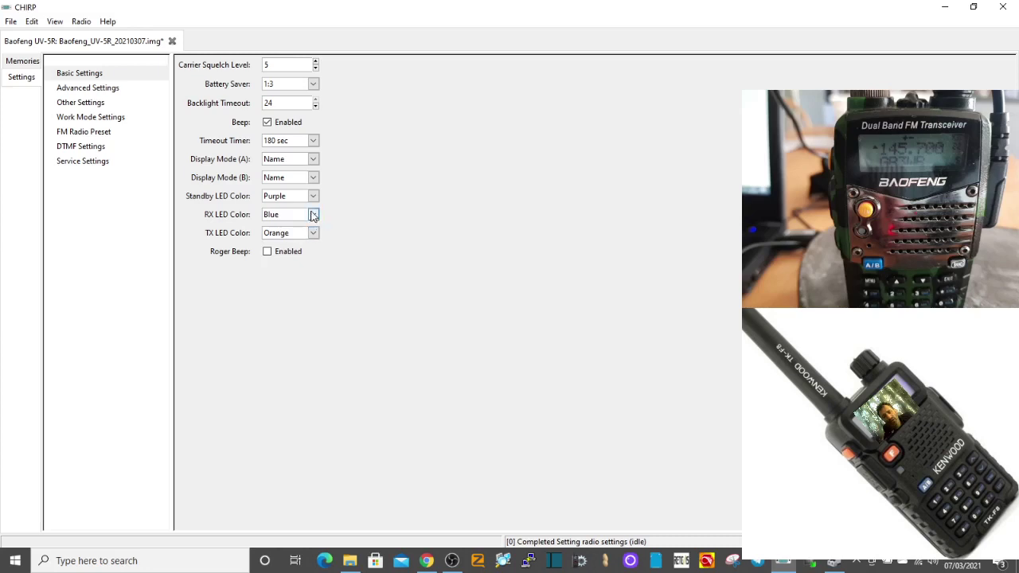
{"action": "left_click", "coordinate": [316, 215]}
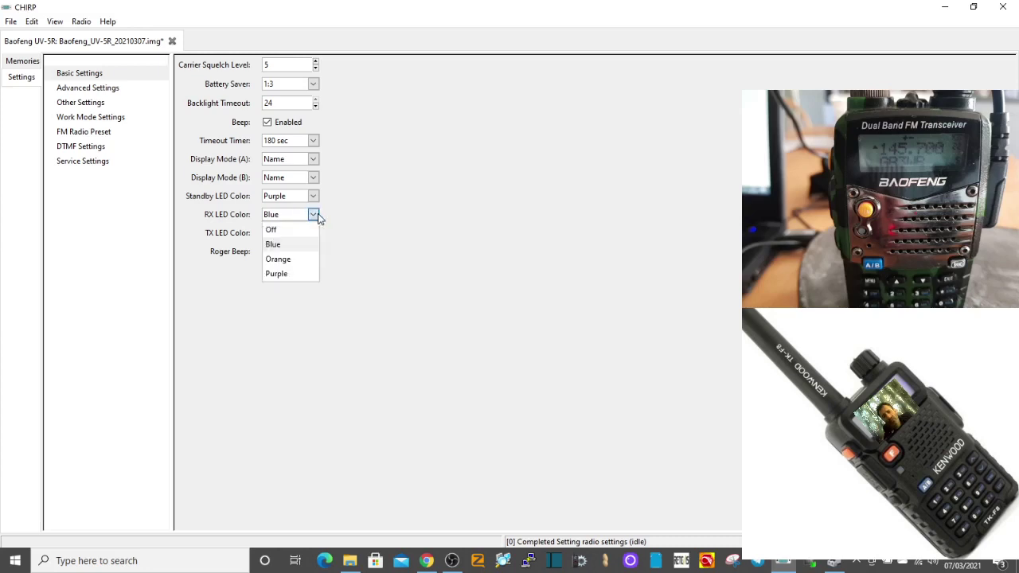
{"action": "left_click", "coordinate": [315, 216]}
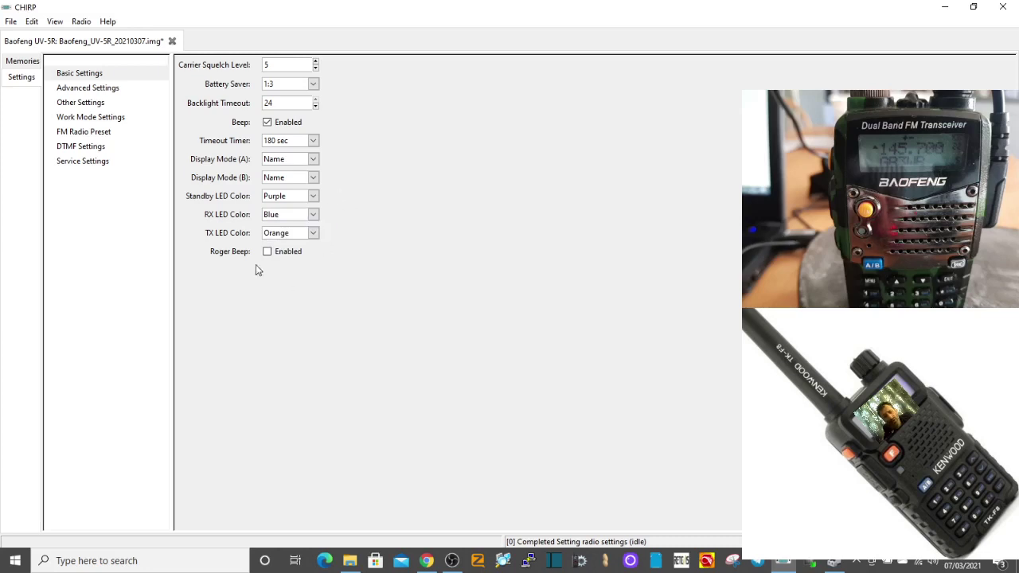
- Review the radio's advanced, work mode, FM radio preset, DTMF and service settings
{"action": "left_click", "coordinate": [77, 93]}
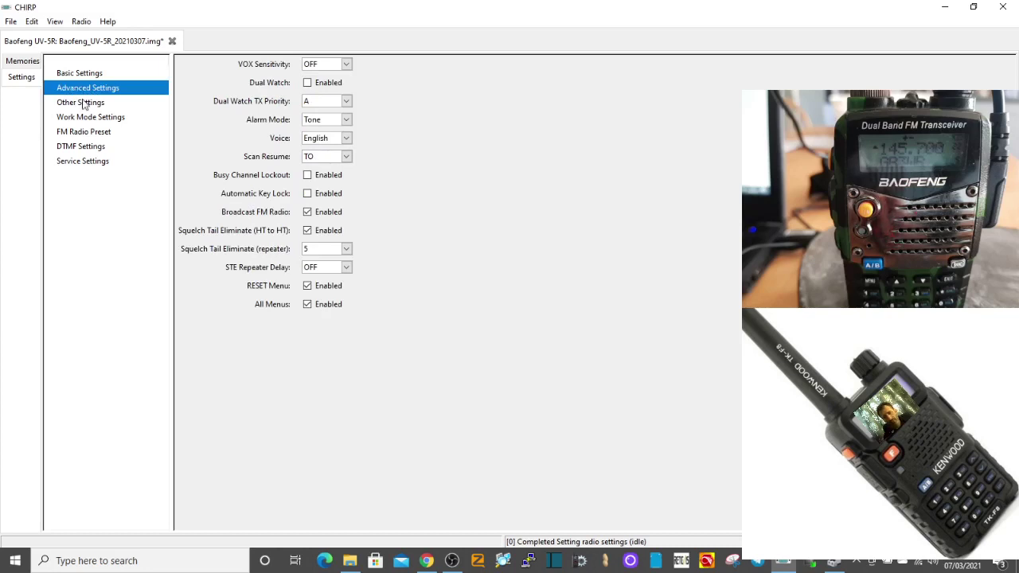
{"action": "left_click", "coordinate": [84, 120]}
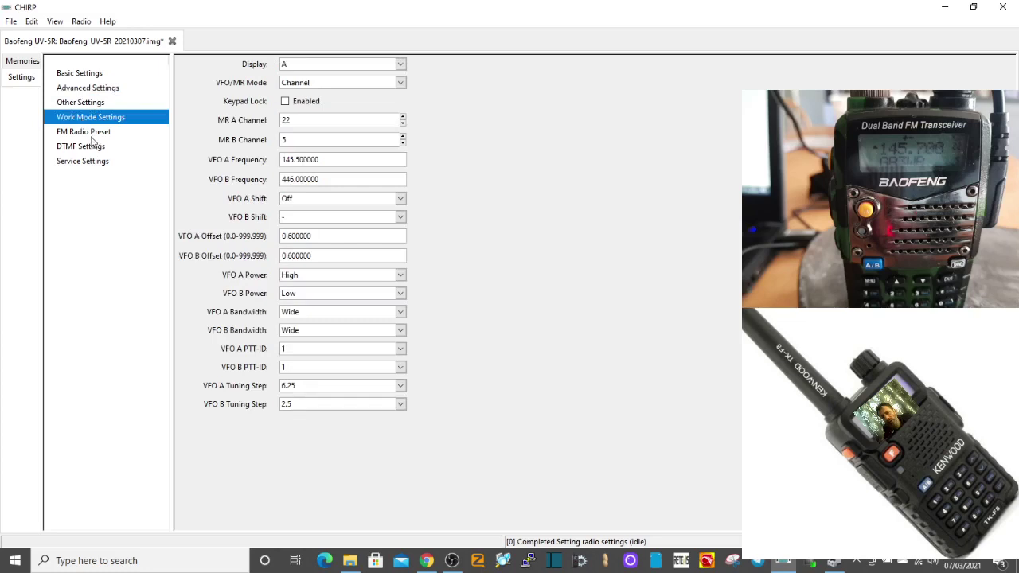
{"action": "left_click", "coordinate": [94, 134]}
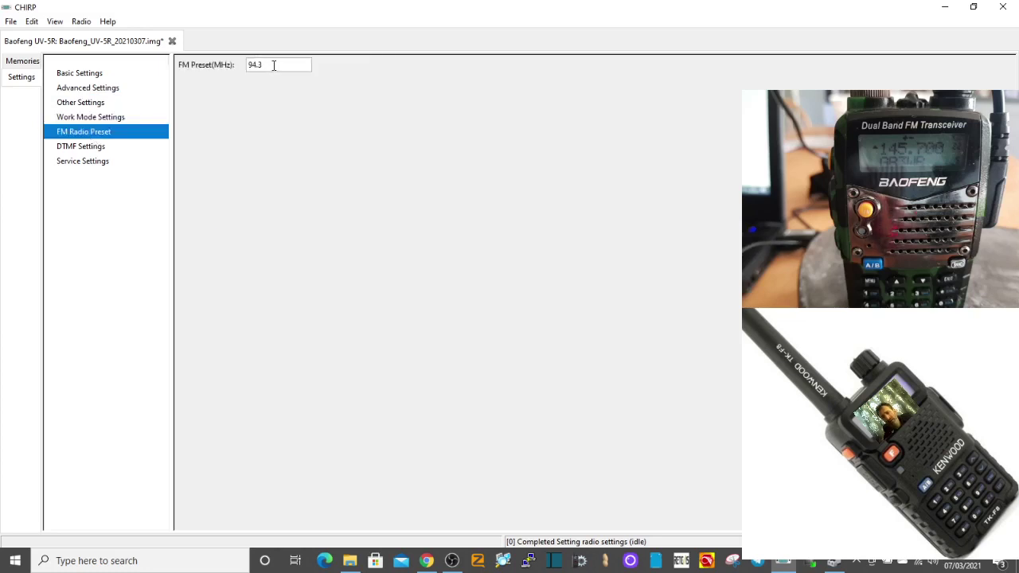
{"action": "left_click", "coordinate": [96, 149]}
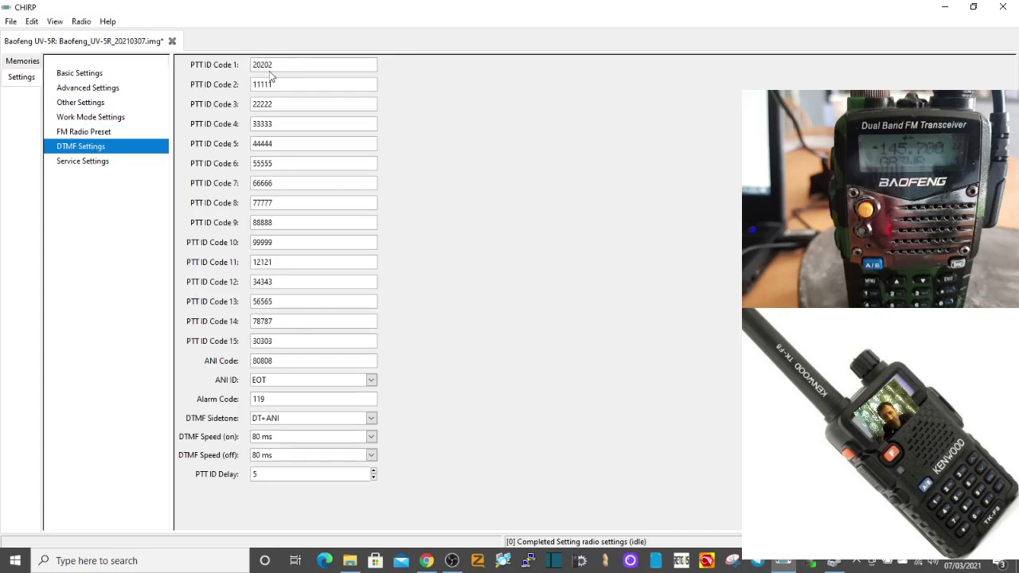
{"action": "left_click", "coordinate": [90, 163]}
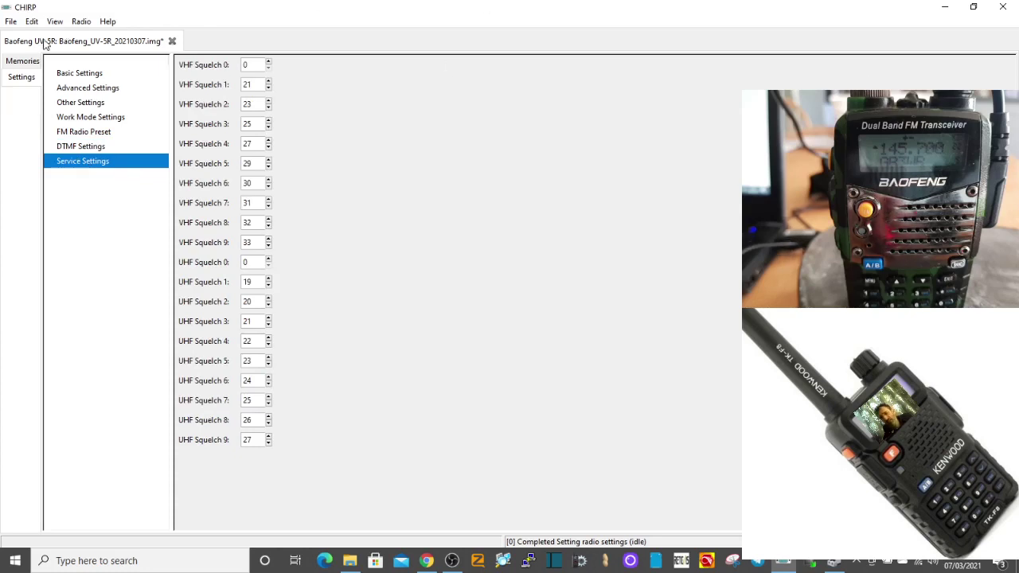
- Upload the changed settings to the Baofeng UV-5R through port COM9 and save the radio image file
{"action": "left_click", "coordinate": [80, 23]}
{"action": "left_click", "coordinate": [80, 24]}
{"action": "left_click", "coordinate": [82, 24]}
{"action": "key", "text": "Escape"}
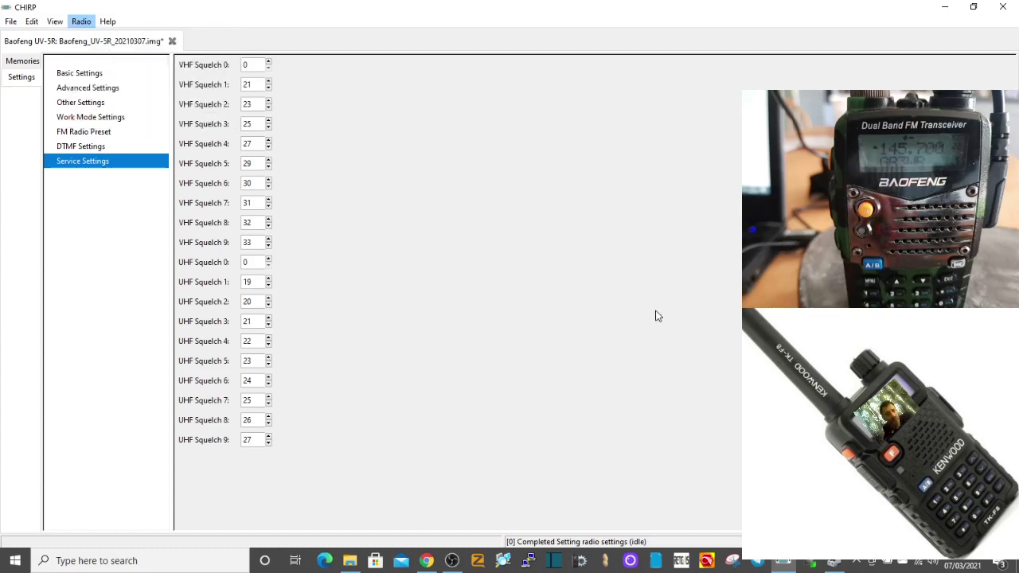
{"action": "key", "text": "alt+u"}
{"action": "left_click", "coordinate": [512, 329]}
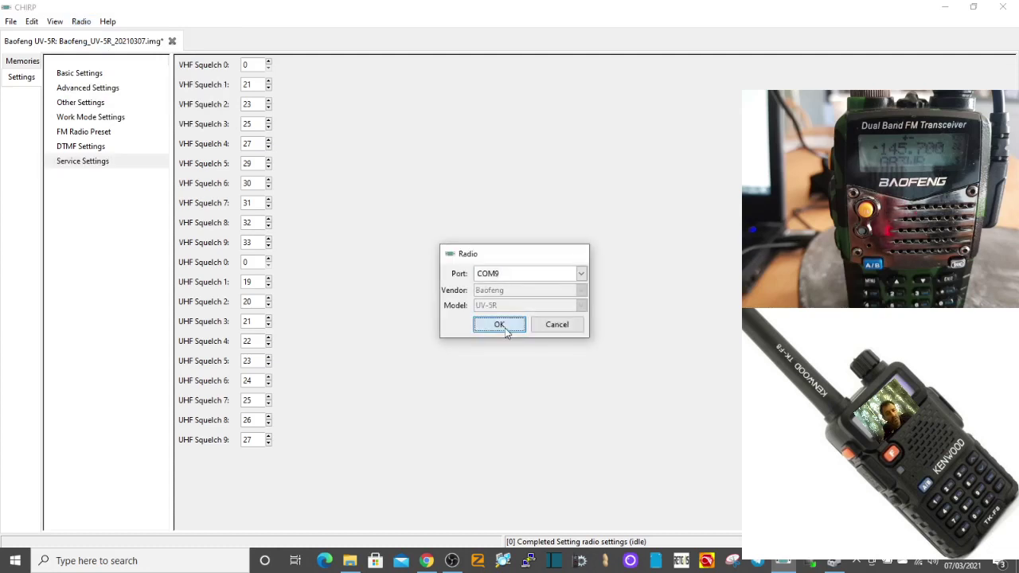
{"action": "left_click", "coordinate": [602, 355]}
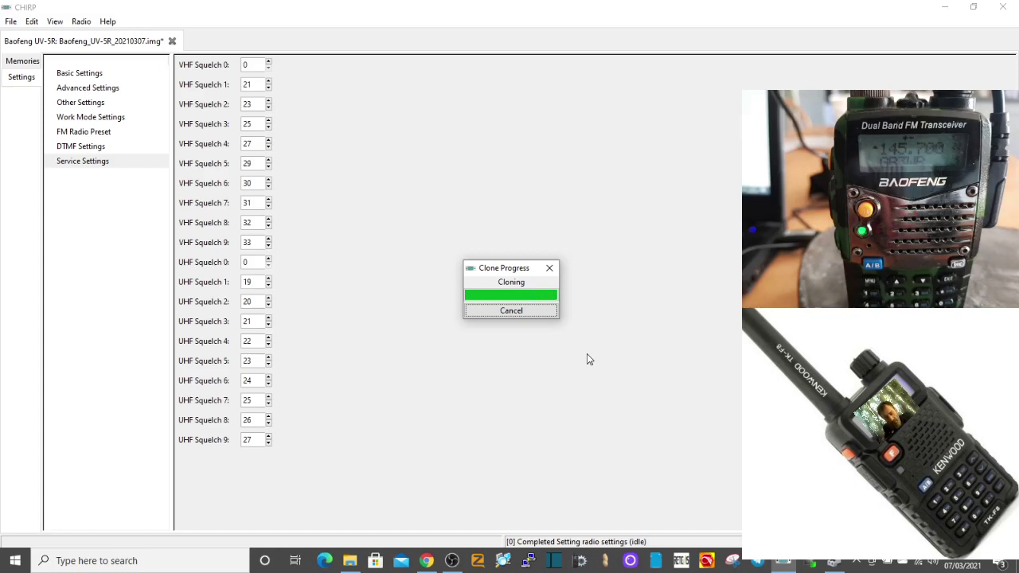
{"action": "left_click", "coordinate": [10, 21]}
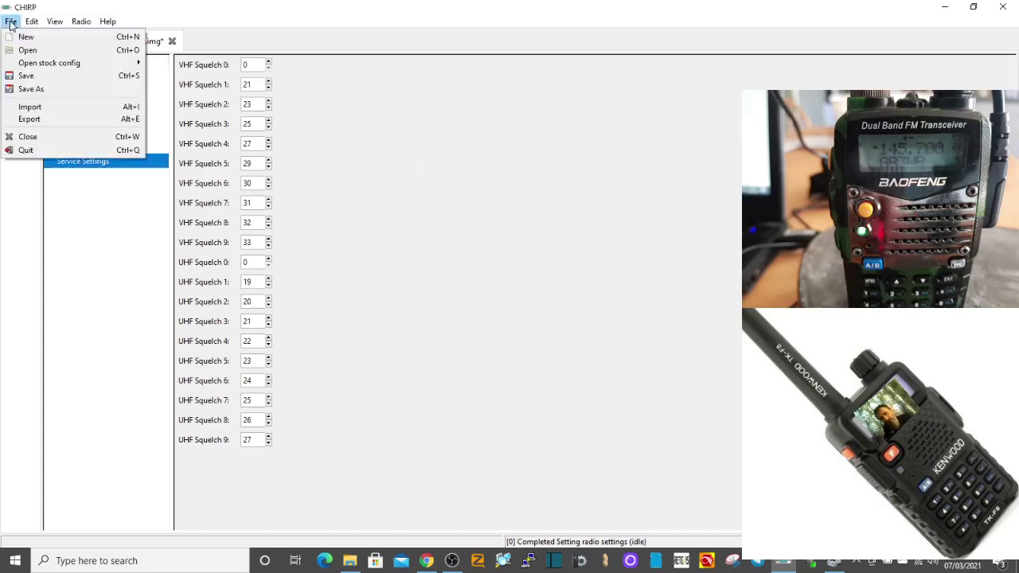
{"action": "left_click", "coordinate": [24, 75]}
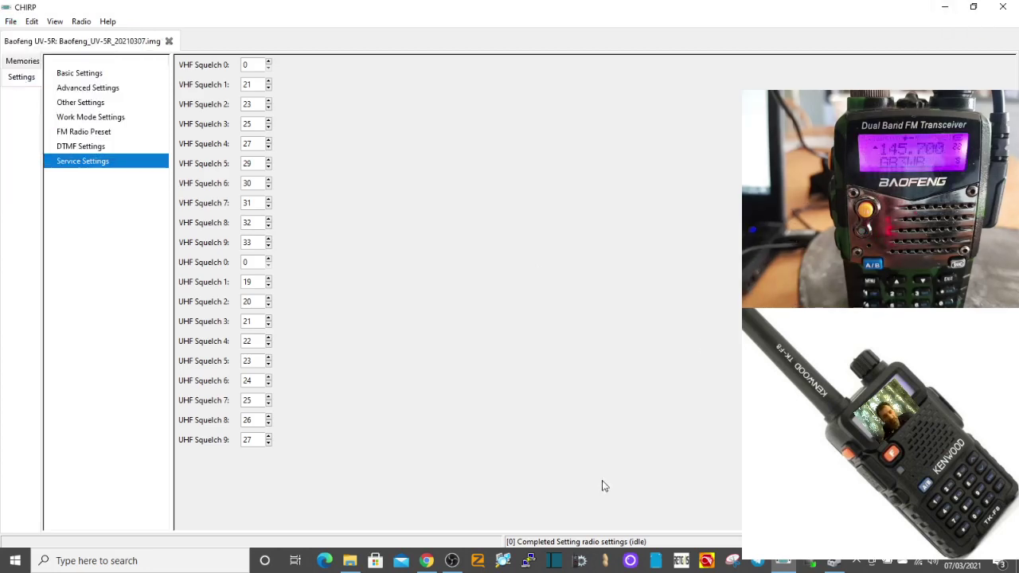
- Switch to OBS, enlarge the DroidCam OBS 6 camera source in Scene 8, and minimize the CHIRP window
{"action": "left_click", "coordinate": [451, 561]}
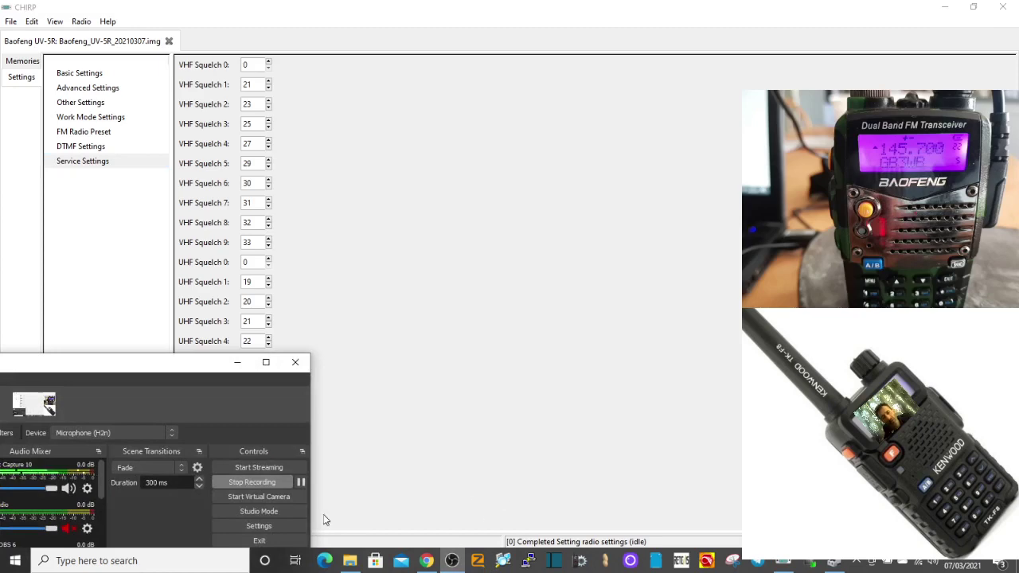
{"action": "left_click_drag", "start_coordinate": [204, 364], "coordinate": [512, 281]}
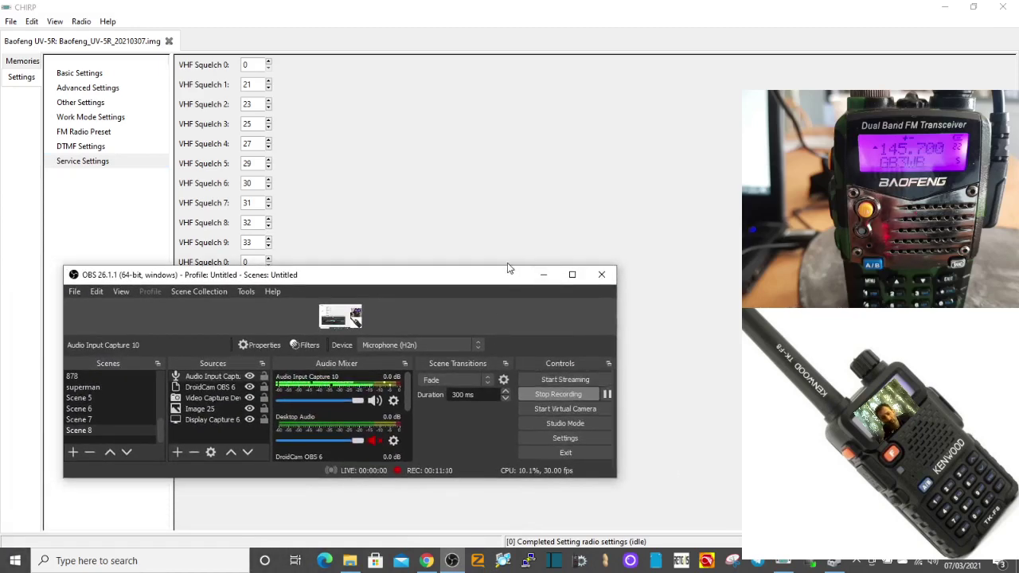
{"action": "left_click", "coordinate": [507, 265]}
{"action": "left_click", "coordinate": [452, 561]}
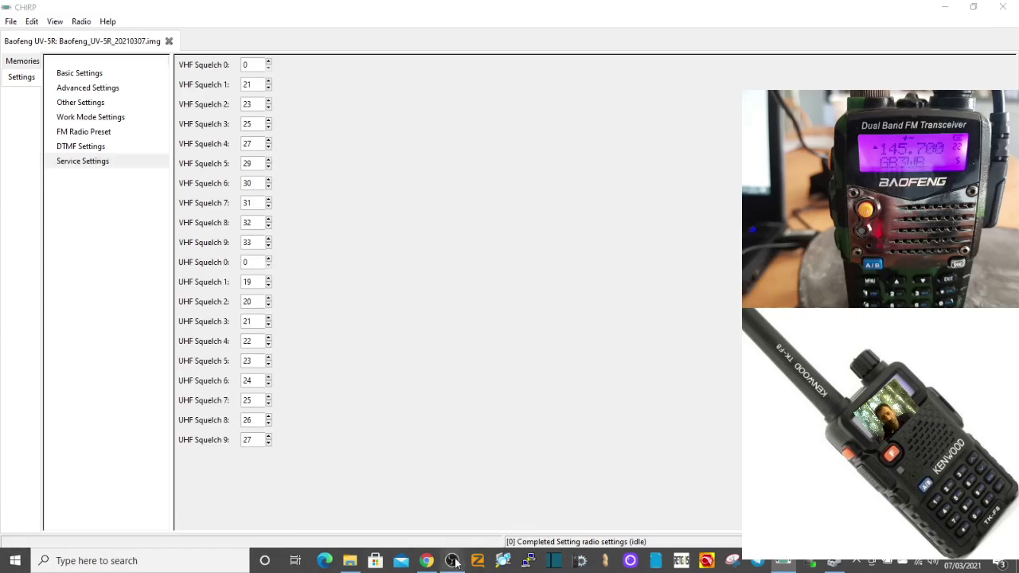
{"action": "left_click_drag", "start_coordinate": [443, 270], "coordinate": [444, 73]}
{"action": "left_click", "coordinate": [450, 205]}
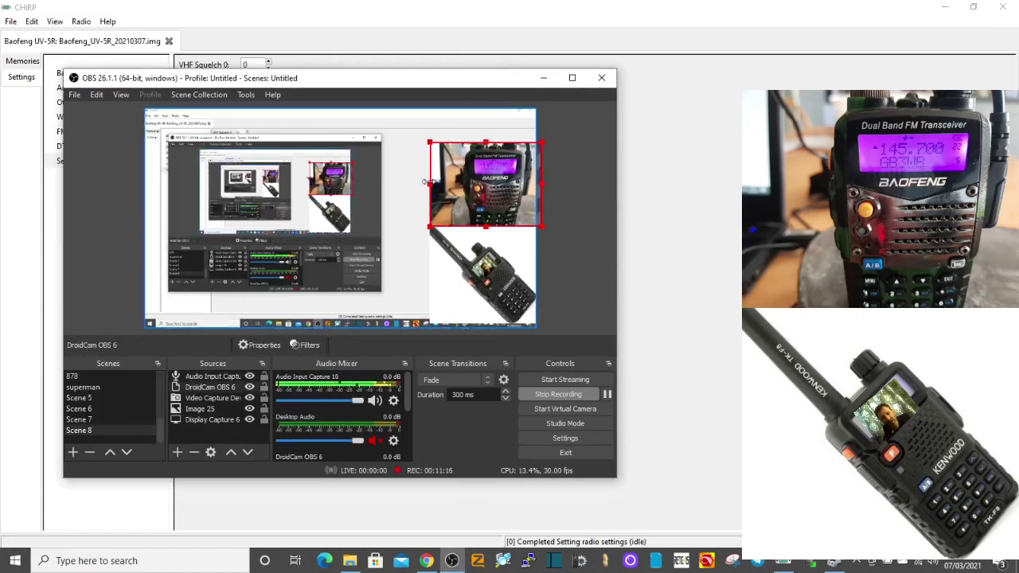
{"action": "left_click_drag", "start_coordinate": [426, 183], "coordinate": [217, 219]}
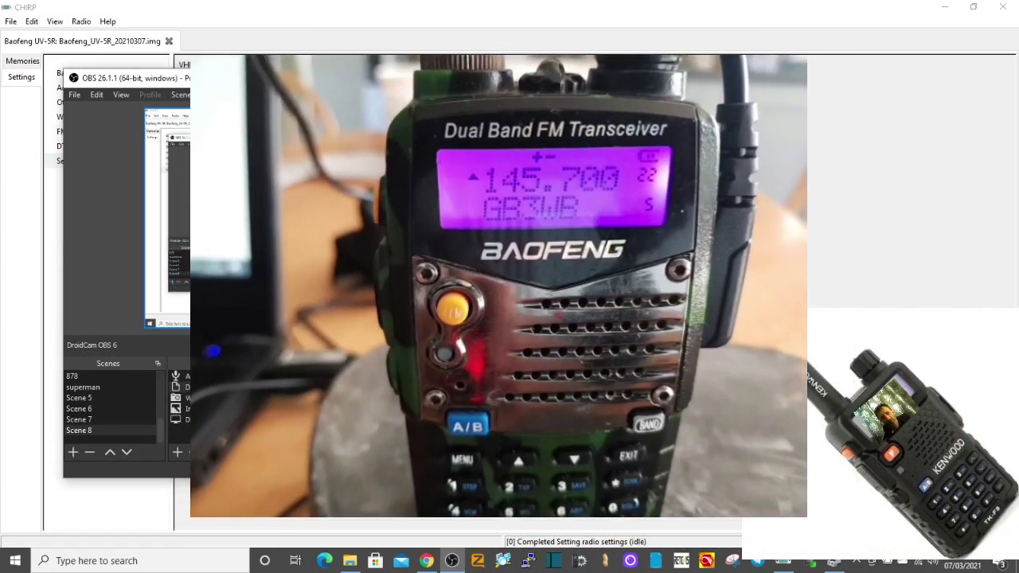
{"action": "left_click", "coordinate": [943, 11]}
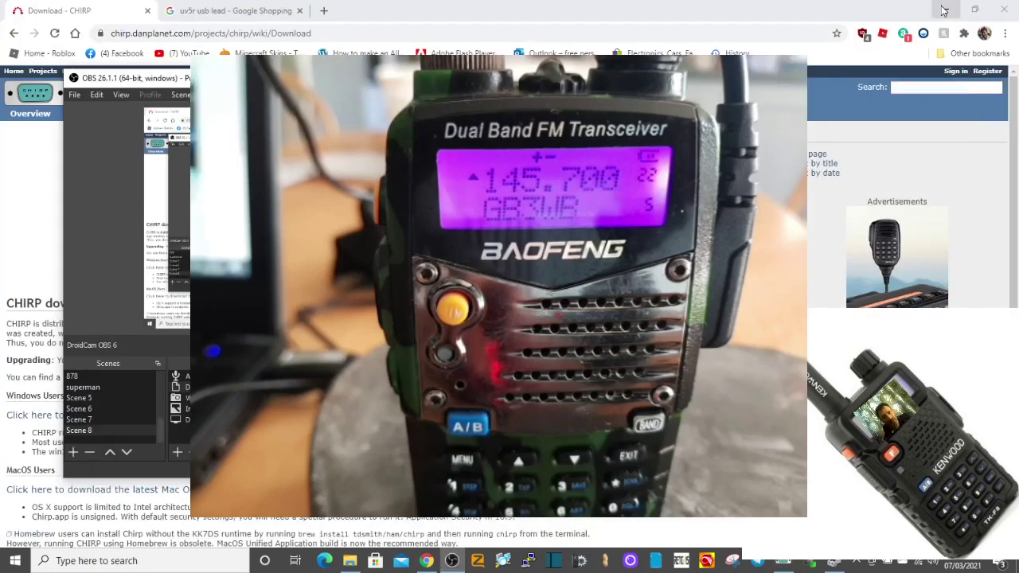